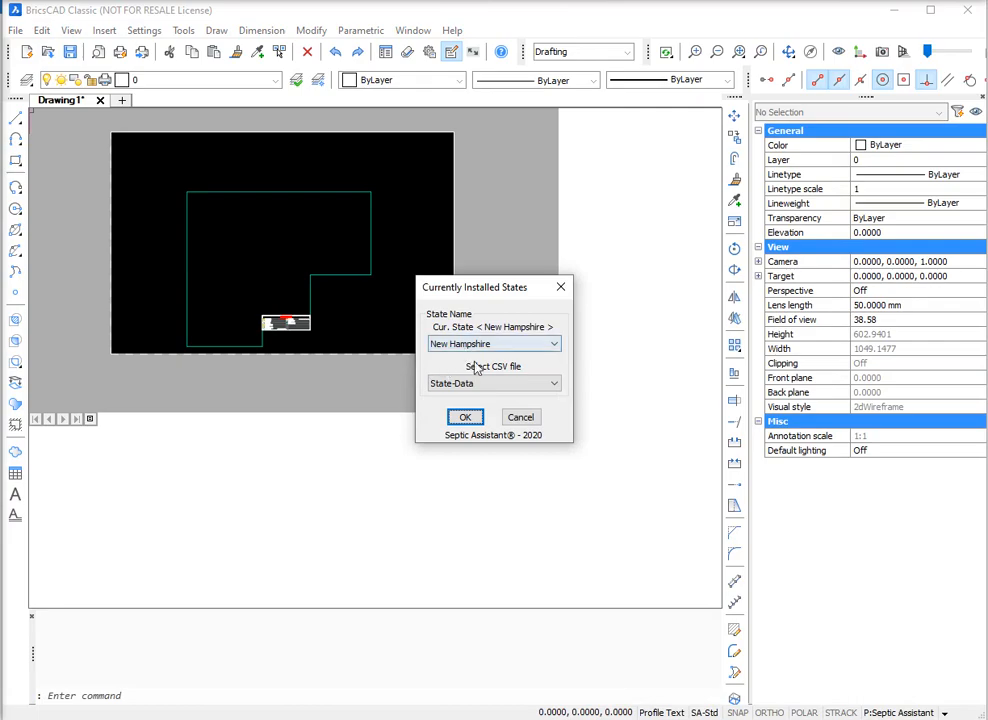
Step: Load the New Hampshire state setup with the designer's own State-Data CSV file
left_click(488, 387)
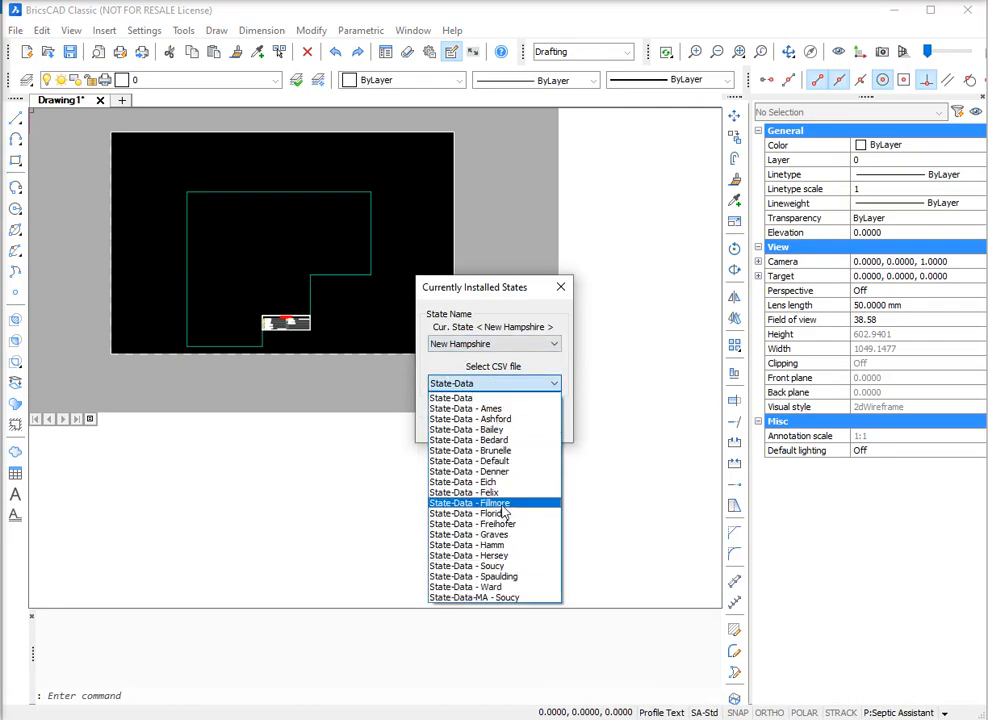
left_click(495, 503)
left_click(464, 418)
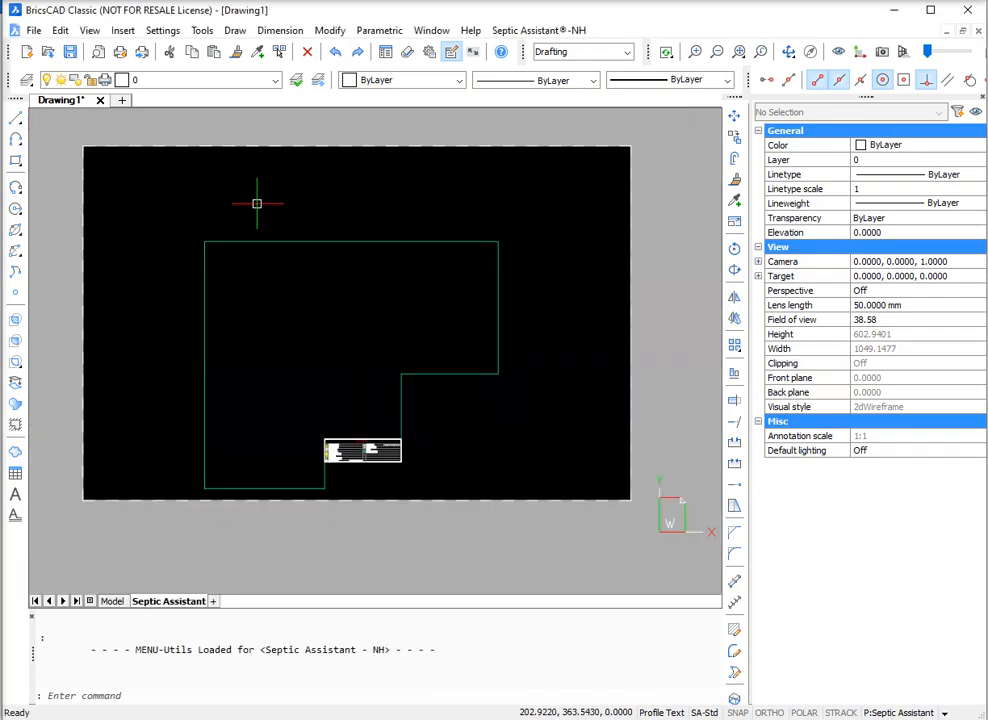
Step: Start the LIDAR file download function and save the new drawing in Test Folder, named with the project's street address
left_click(530, 31)
mouse_move(565, 67)
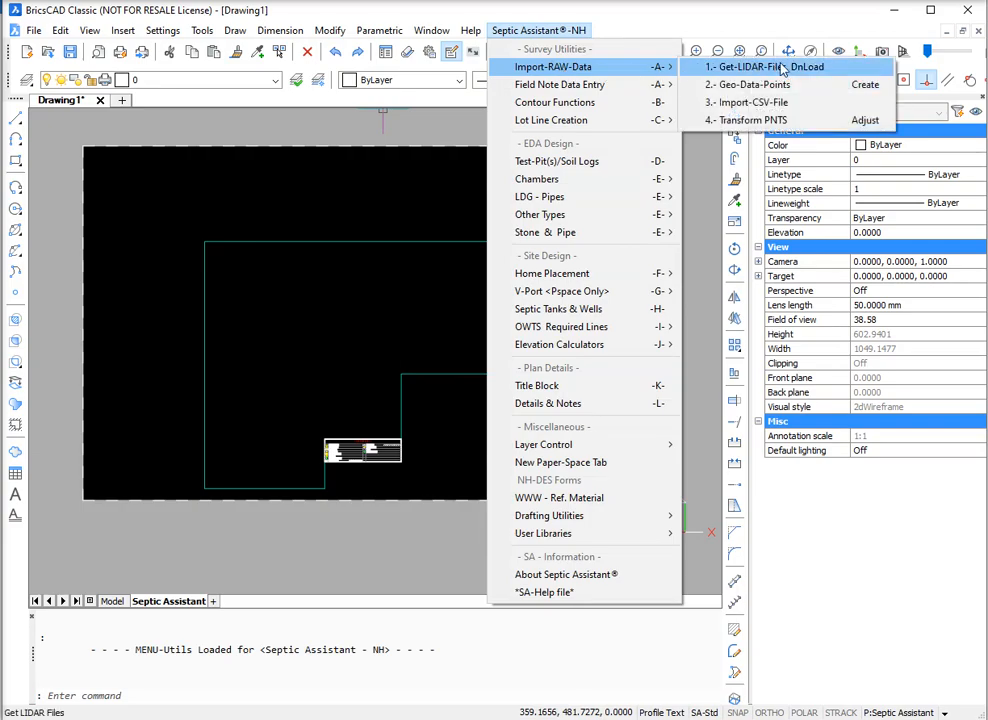
left_click(803, 68)
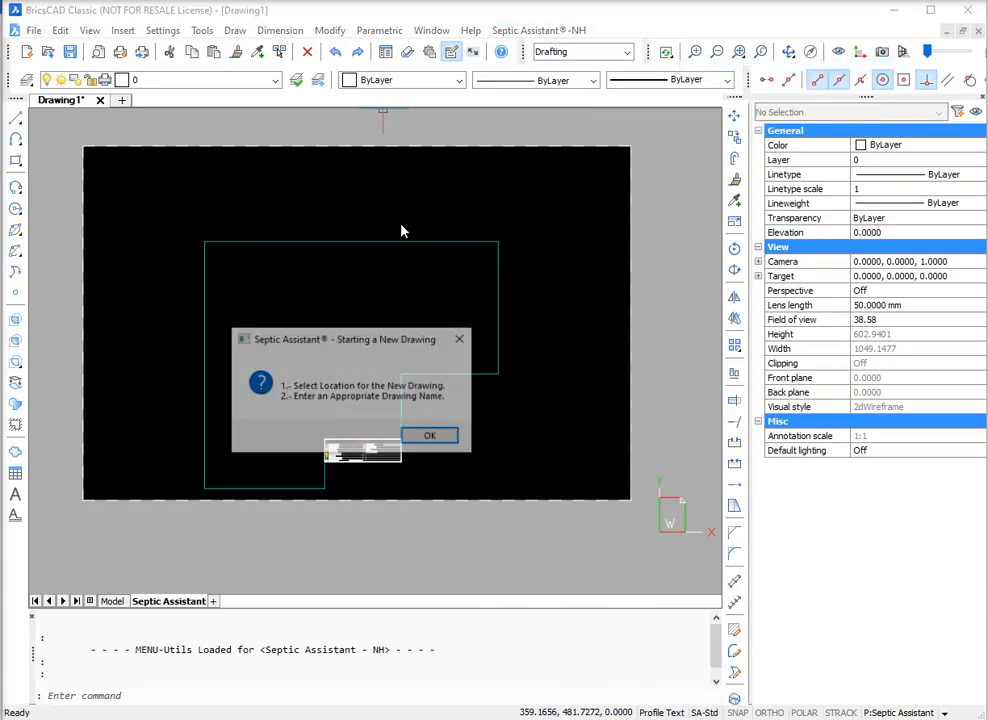
left_click(430, 434)
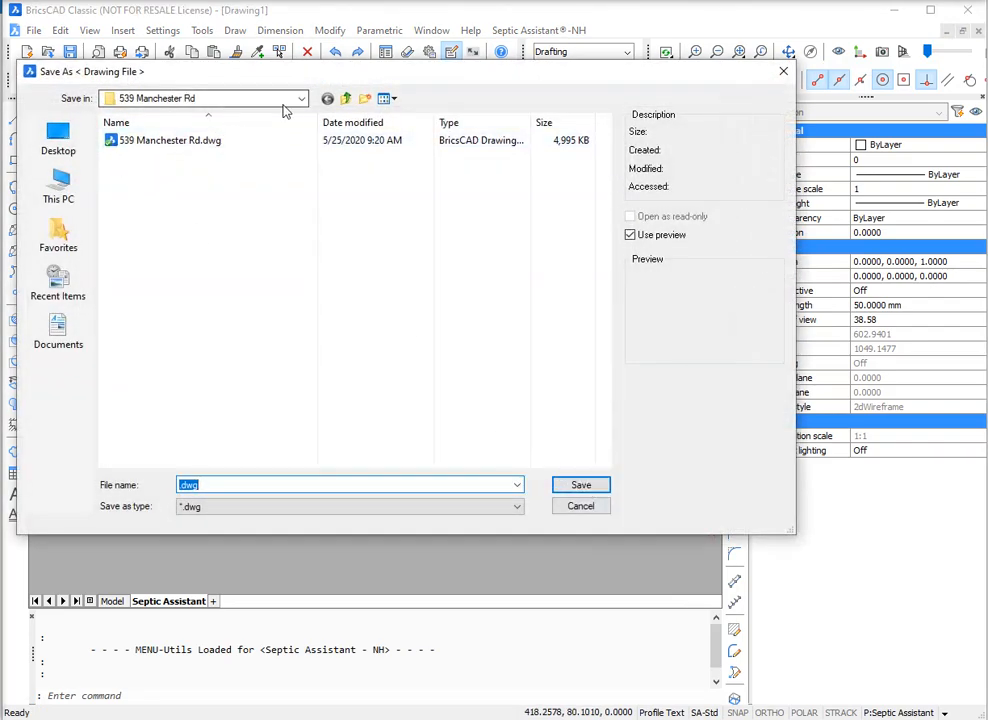
left_click(301, 98)
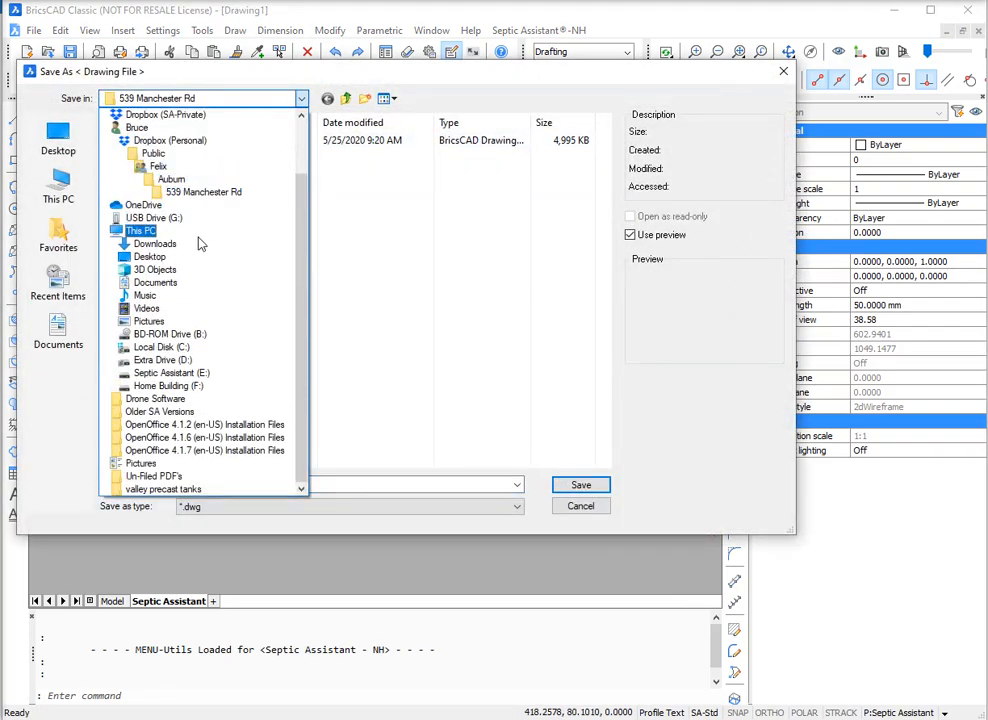
left_click(145, 153)
double_click(128, 234)
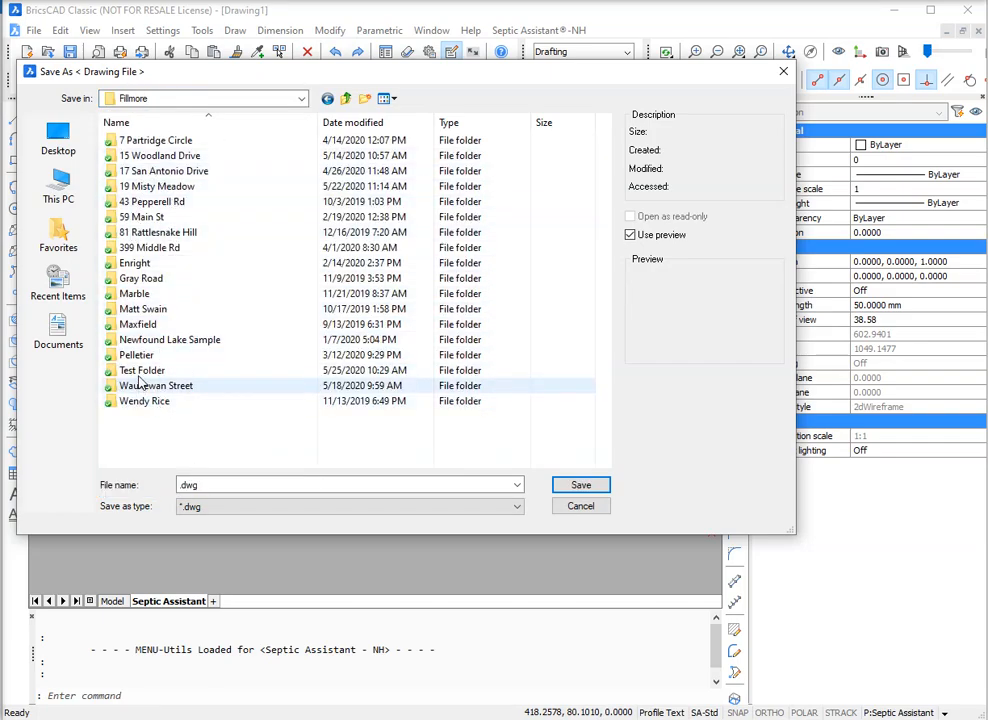
double_click(140, 372)
double_click(213, 484)
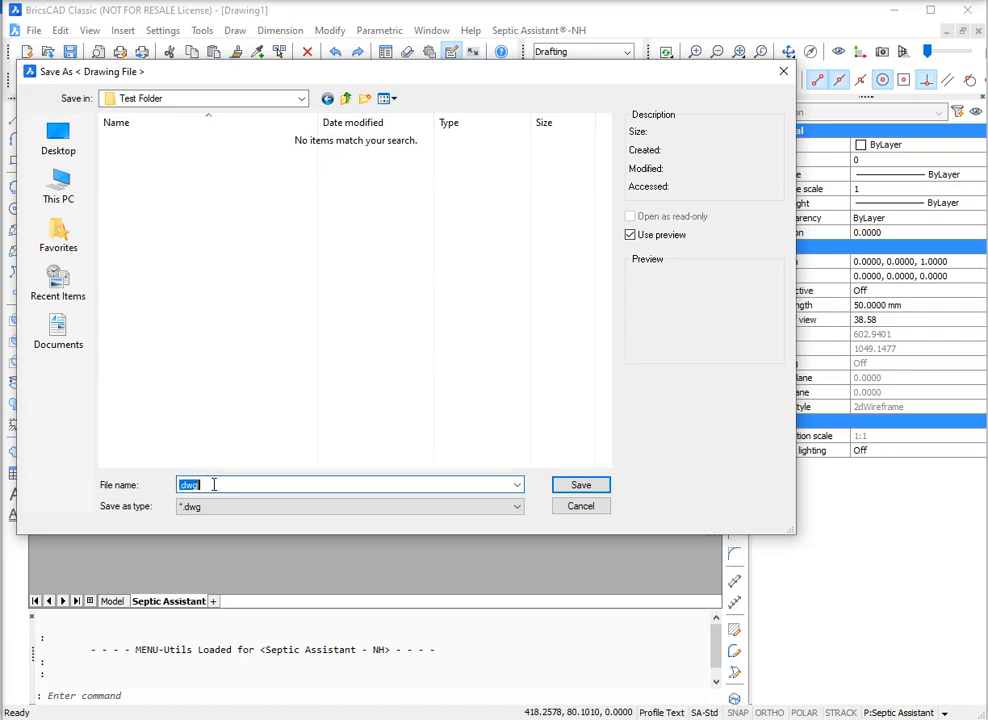
key("BackSpace")
left_click(588, 486)
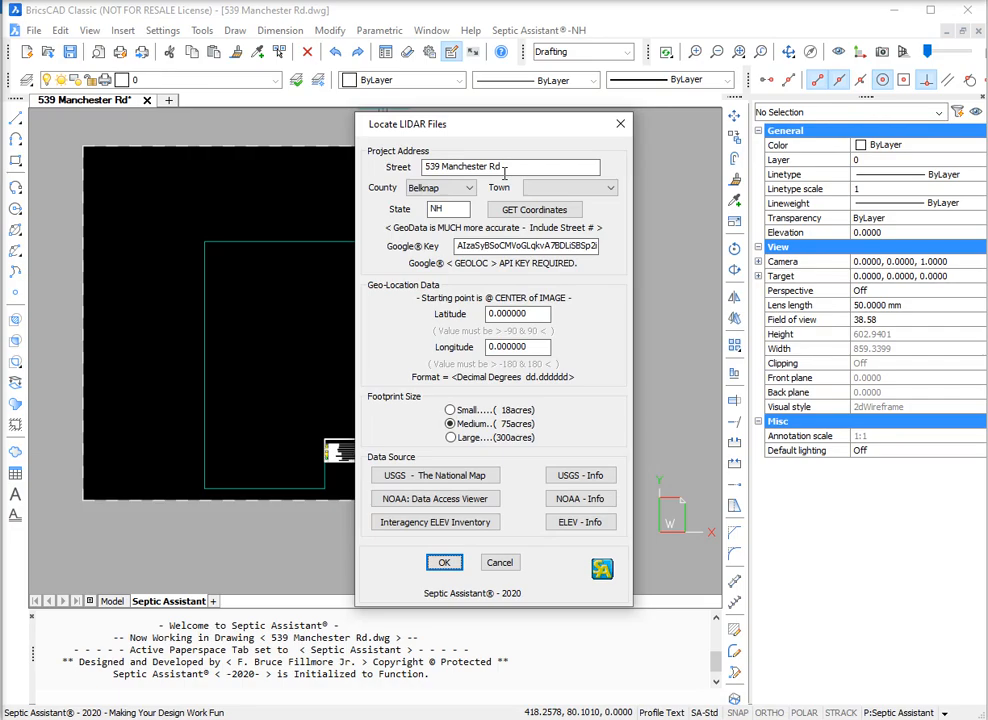
Step: Set the project's county to Rockingham and town to *Auburn, and retrieve the site's latitude and longitude
left_click(445, 188)
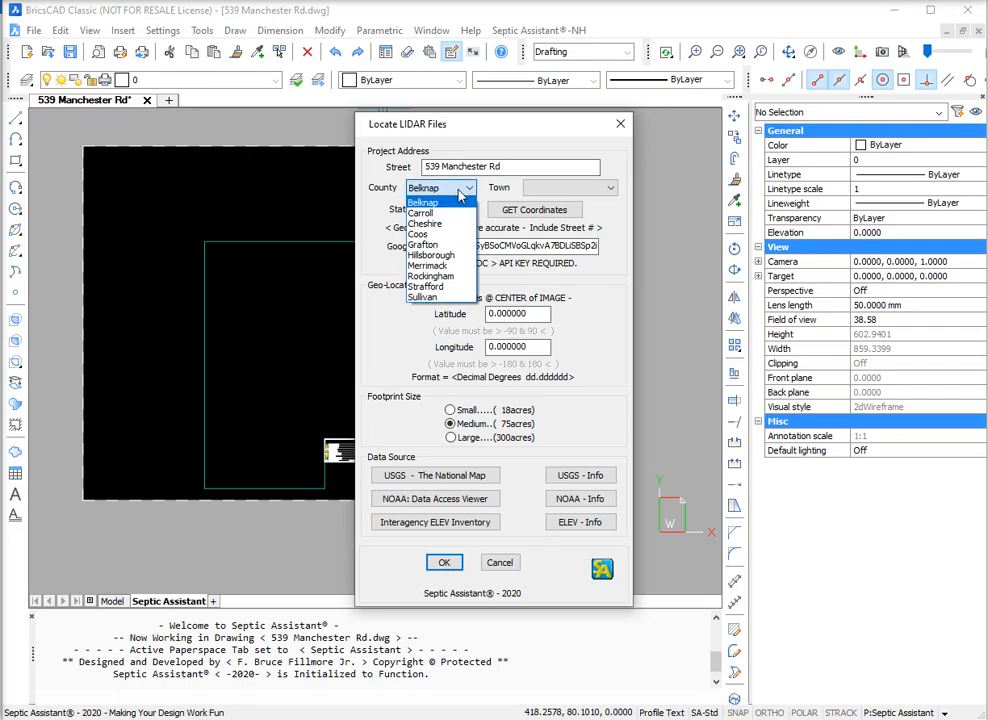
left_click(445, 275)
left_click(562, 188)
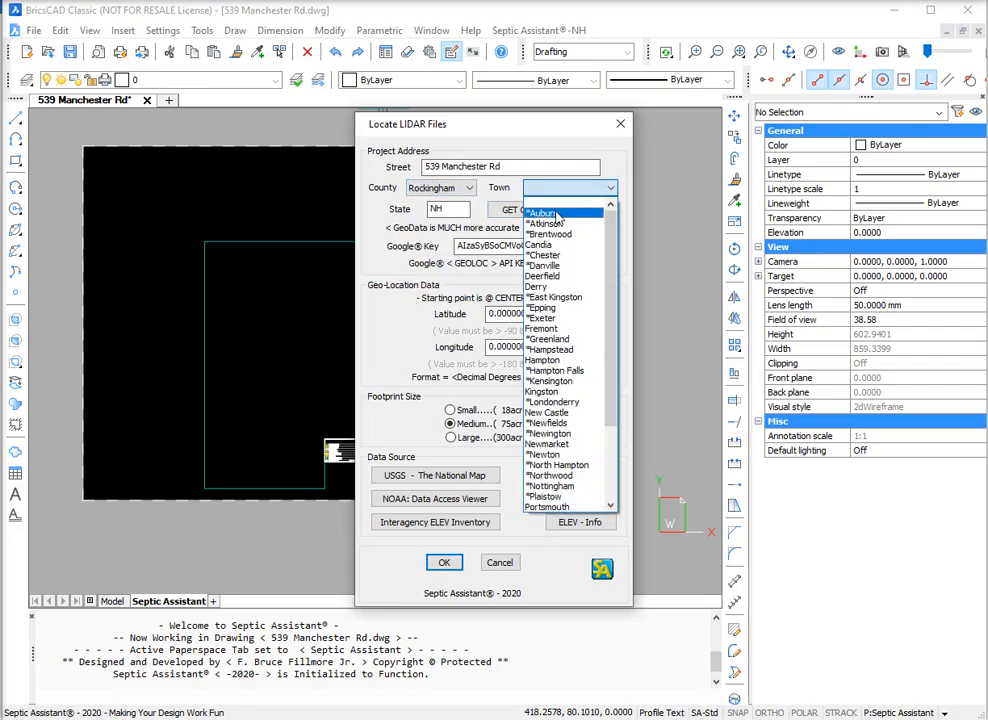
left_click(558, 213)
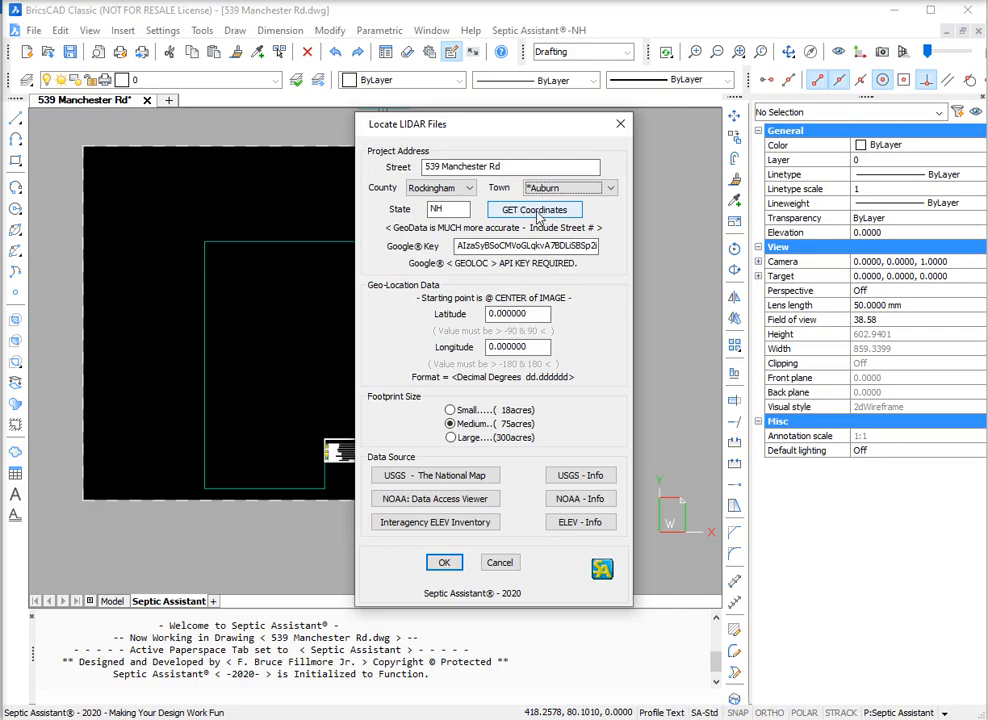
left_click(528, 210)
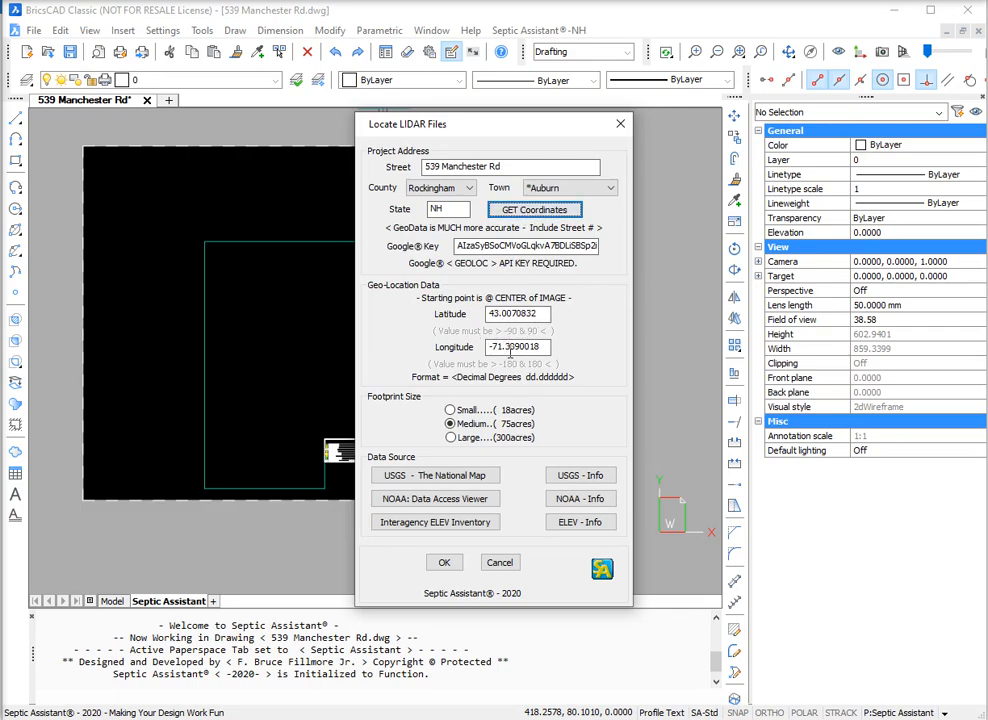
Step: In the USGS National Map, find the site's lidar products, show the footprint of ARRA-LFTNE_NewHampshire_2011_000020, download its LAS archive, and return to the drawing
left_click(432, 476)
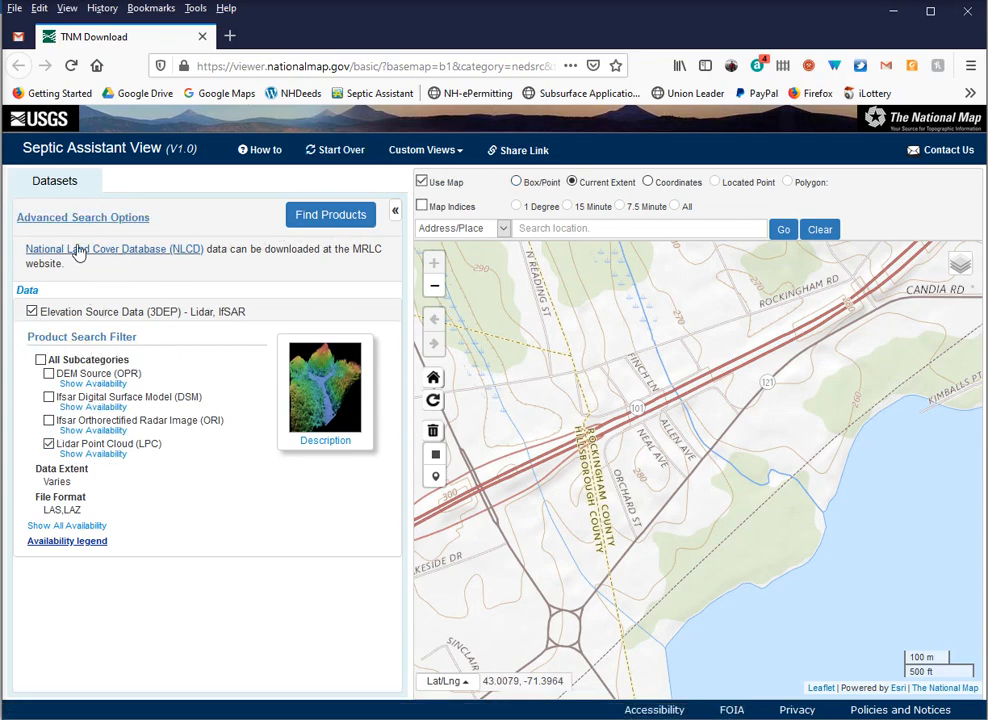
left_click(340, 222)
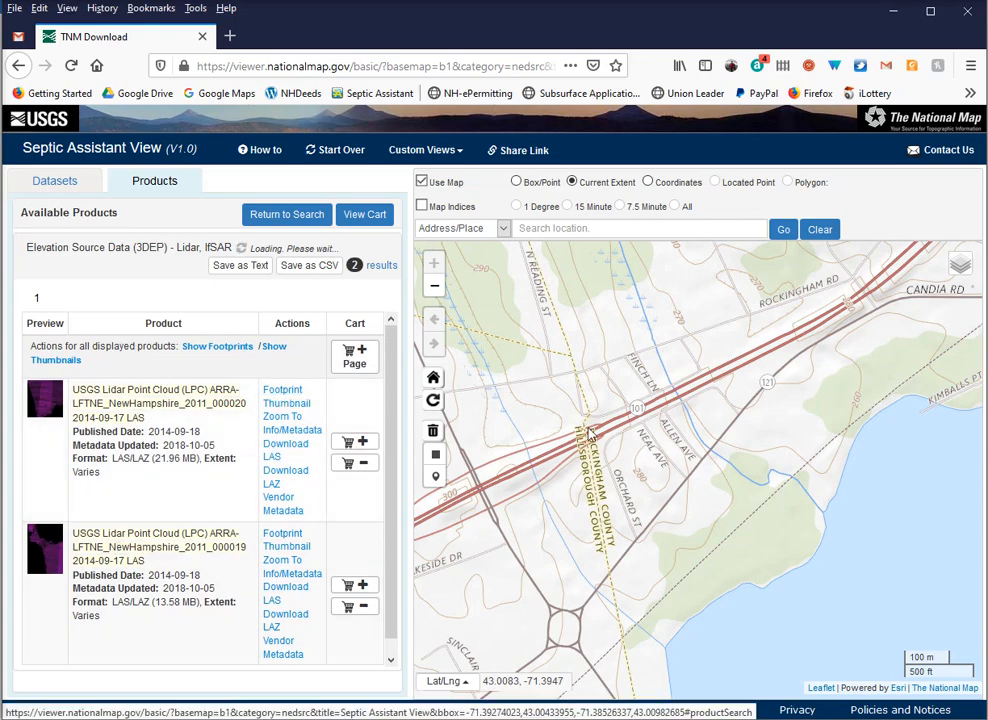
left_click(283, 391)
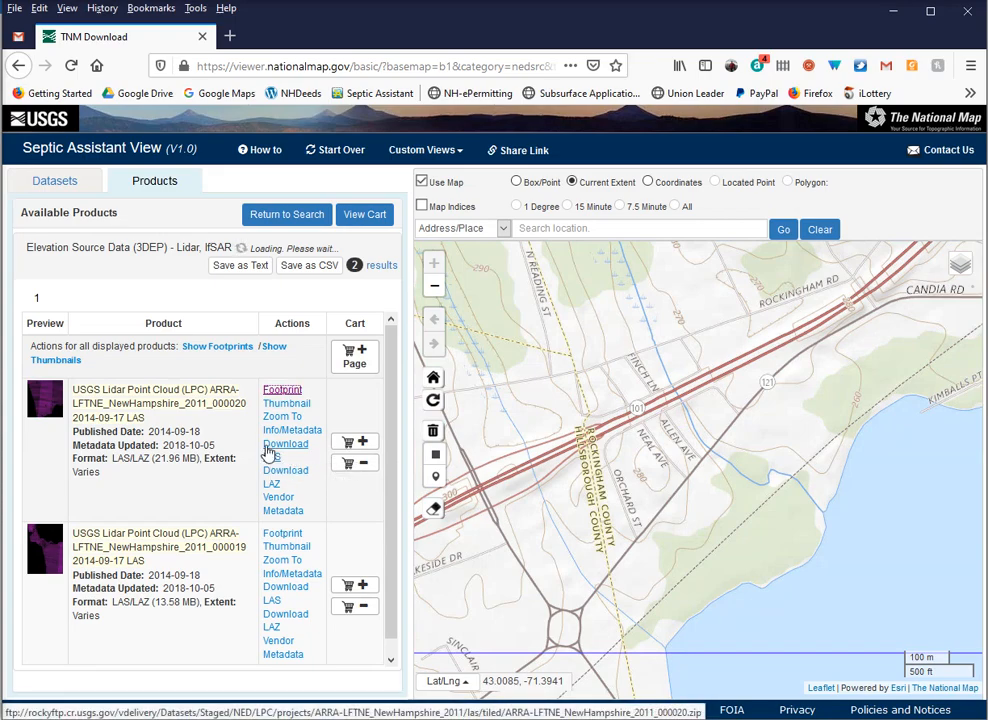
left_click(285, 444)
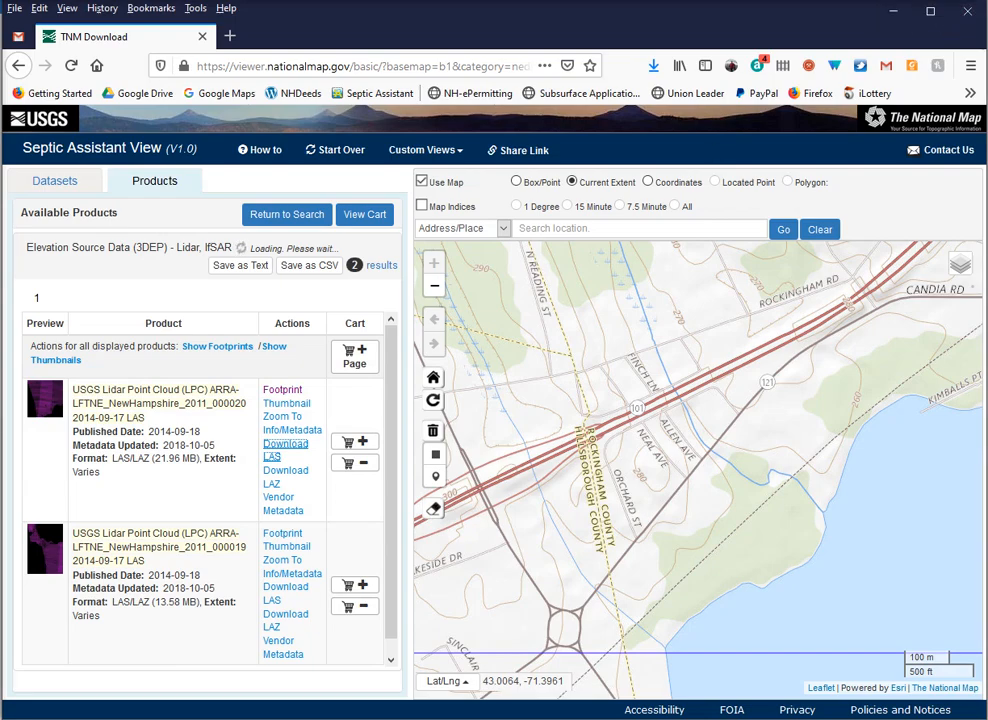
left_click(968, 12)
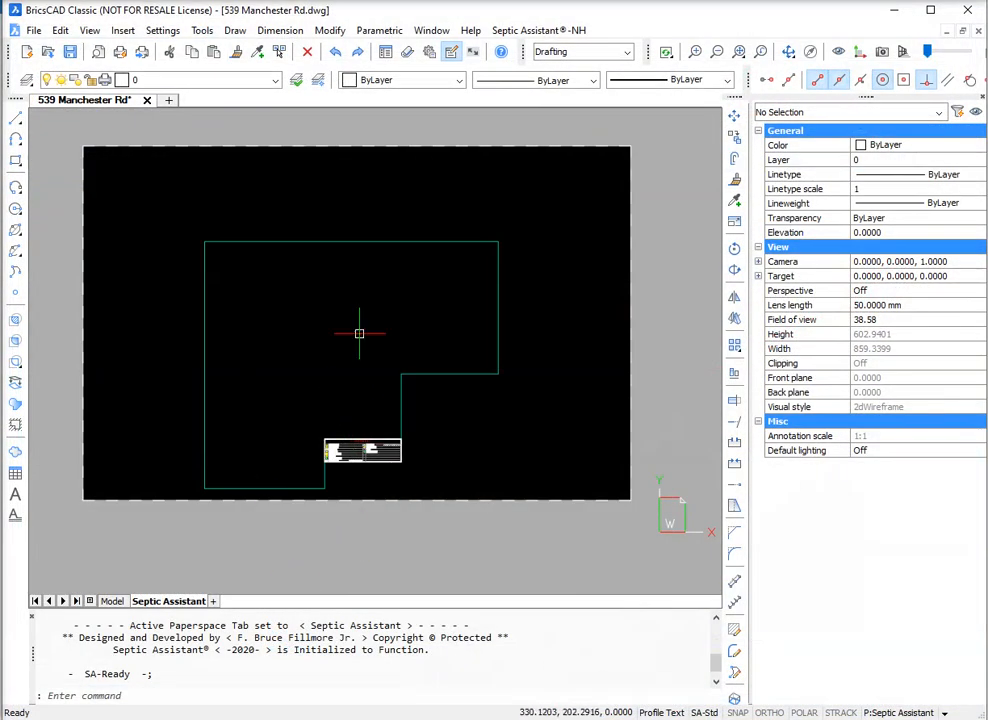
Step: Start creating Geo-Data-Points, accept the LIDAR usage terms with file retrieval, and load ARRA-LFTNE_NewHampshire_2011_000020.zip from Downloads
left_click(566, 30)
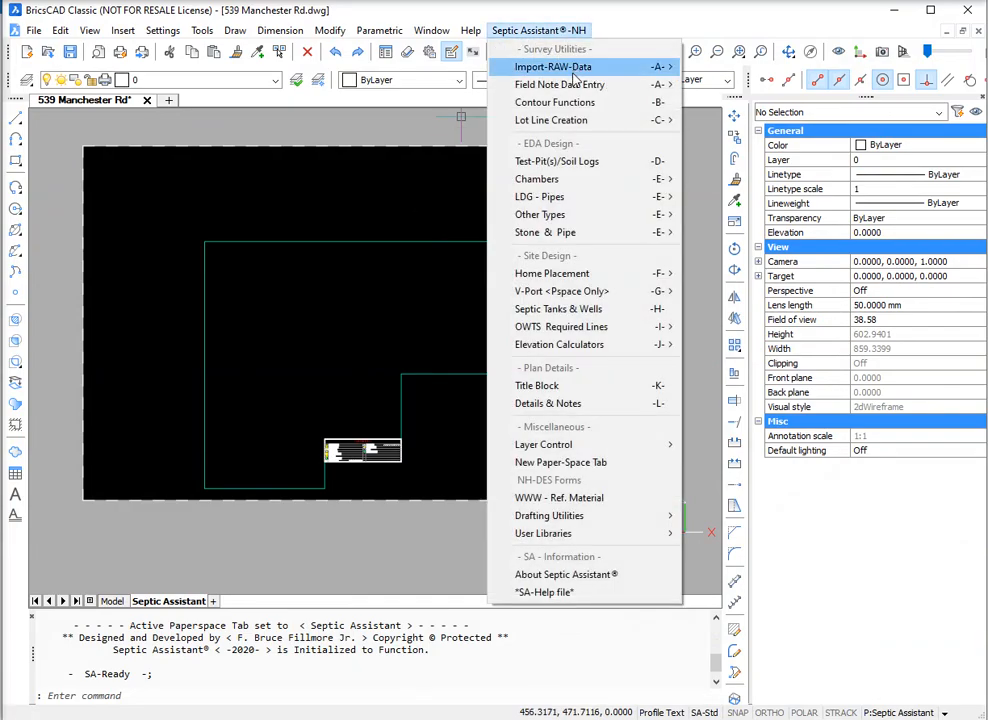
mouse_move(560, 67)
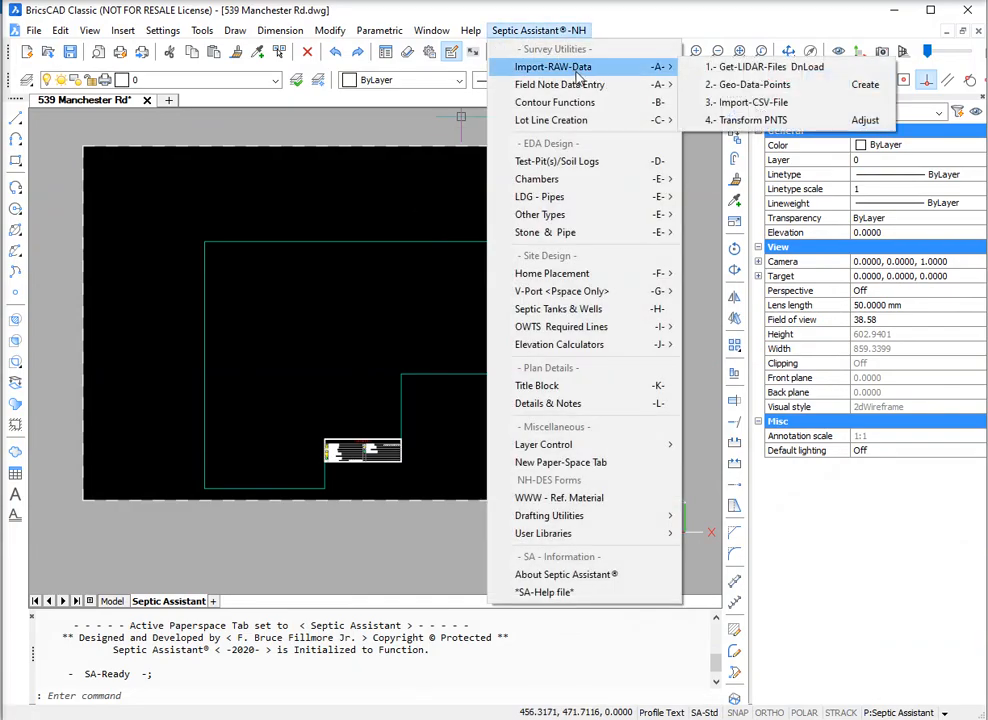
left_click(745, 85)
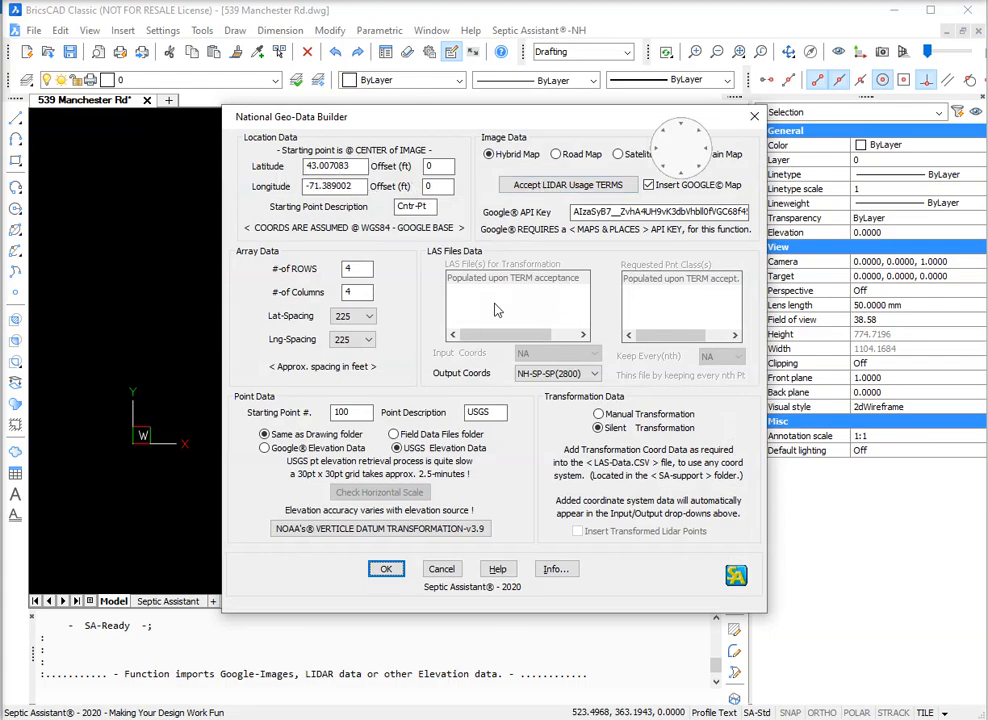
left_click(533, 191)
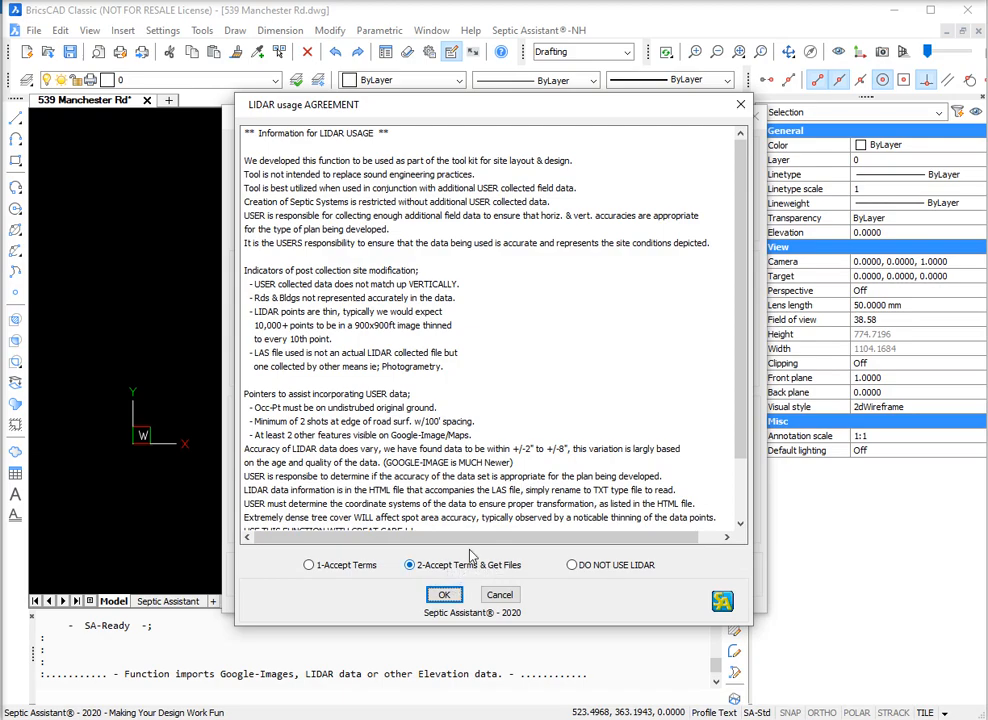
left_click(312, 568)
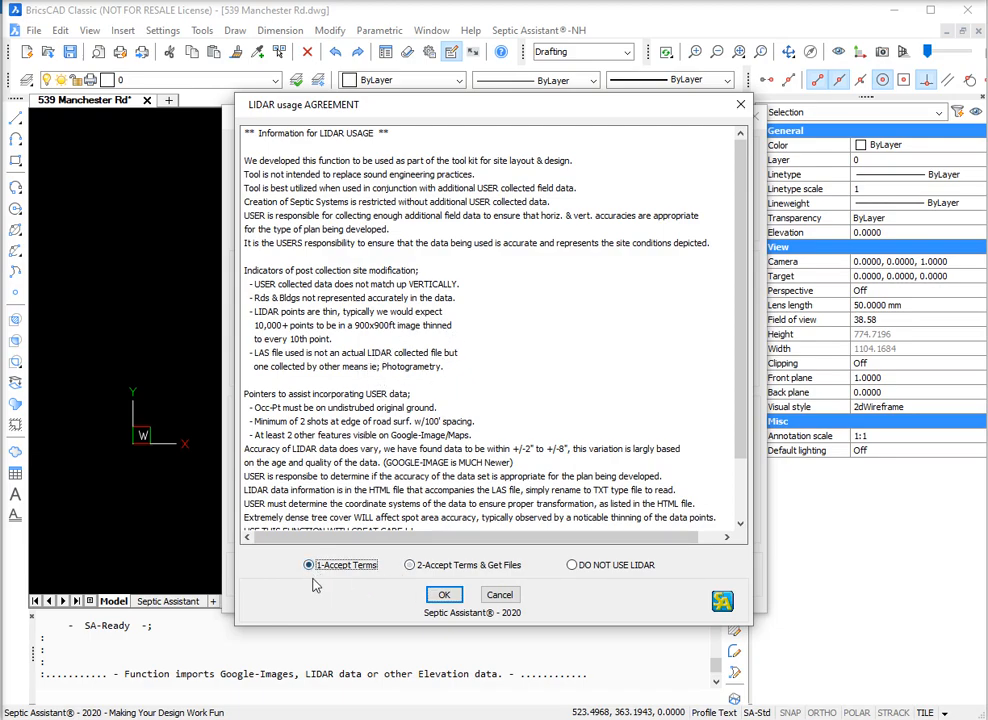
left_click(409, 566)
left_click(446, 596)
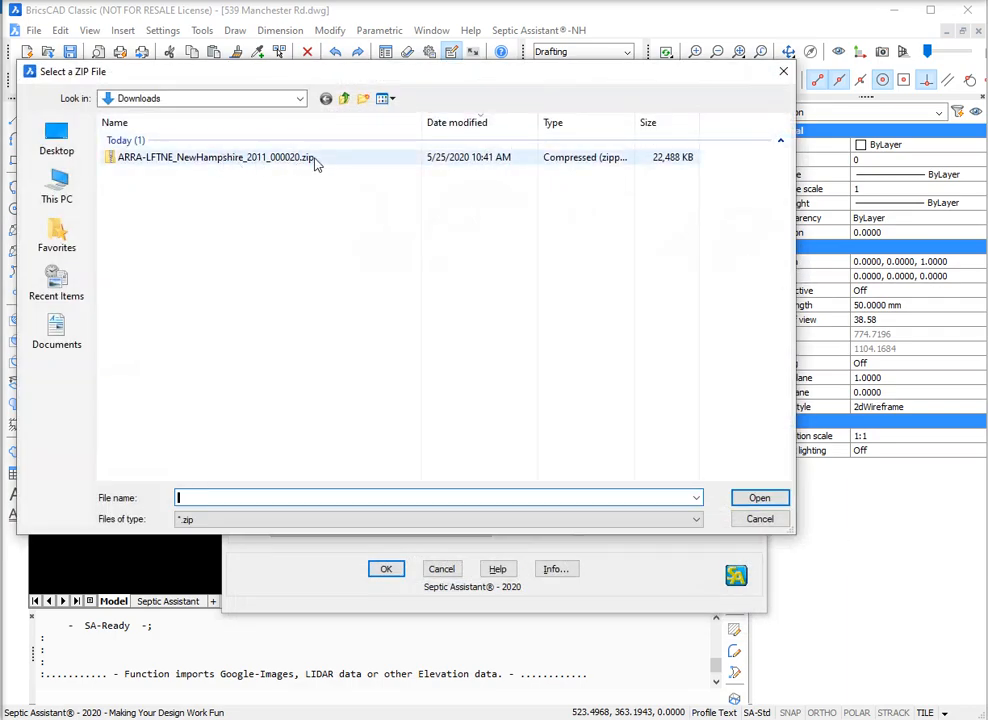
left_click(148, 162)
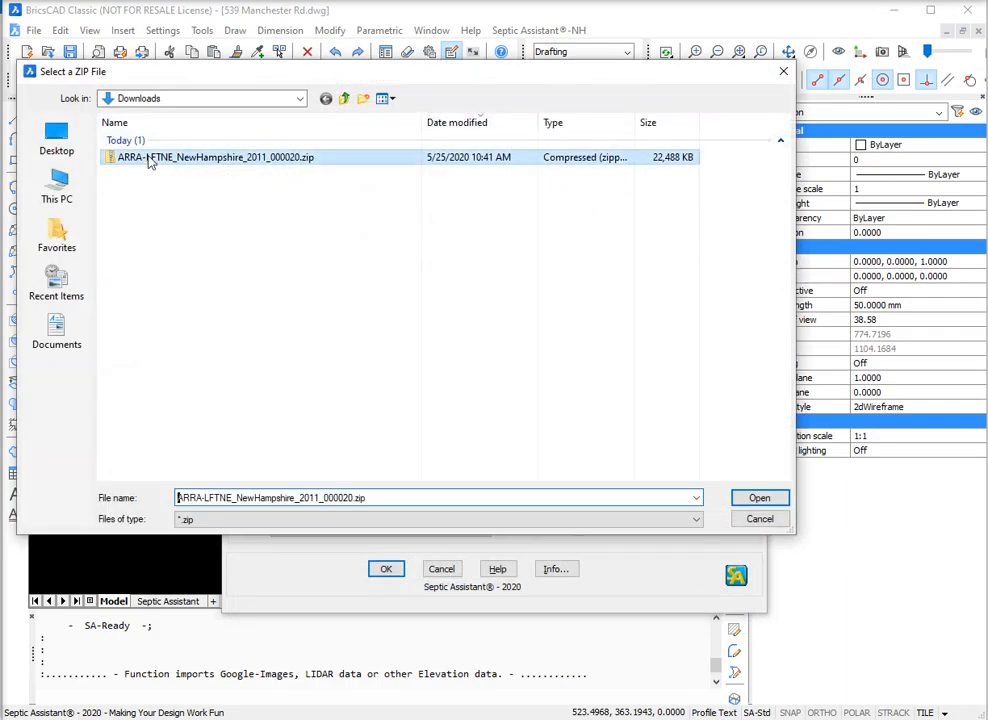
left_click(759, 500)
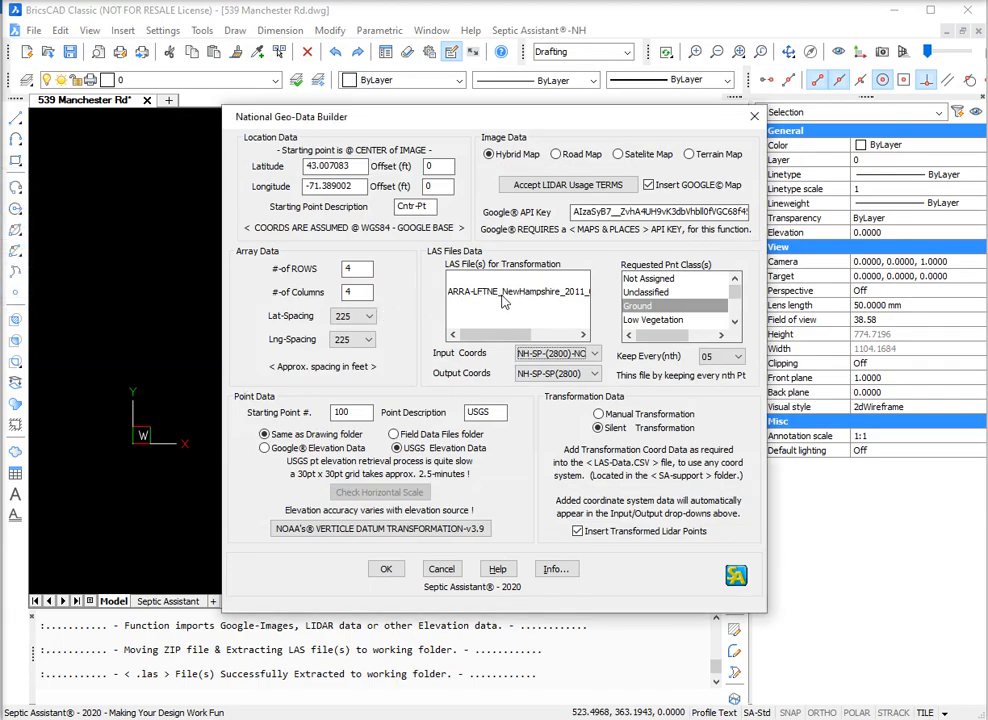
Step: Build the geo-data from the extracted LAS file with USGS UTM-19 Calc input coordinates, keeping every 02 points
left_click(518, 296)
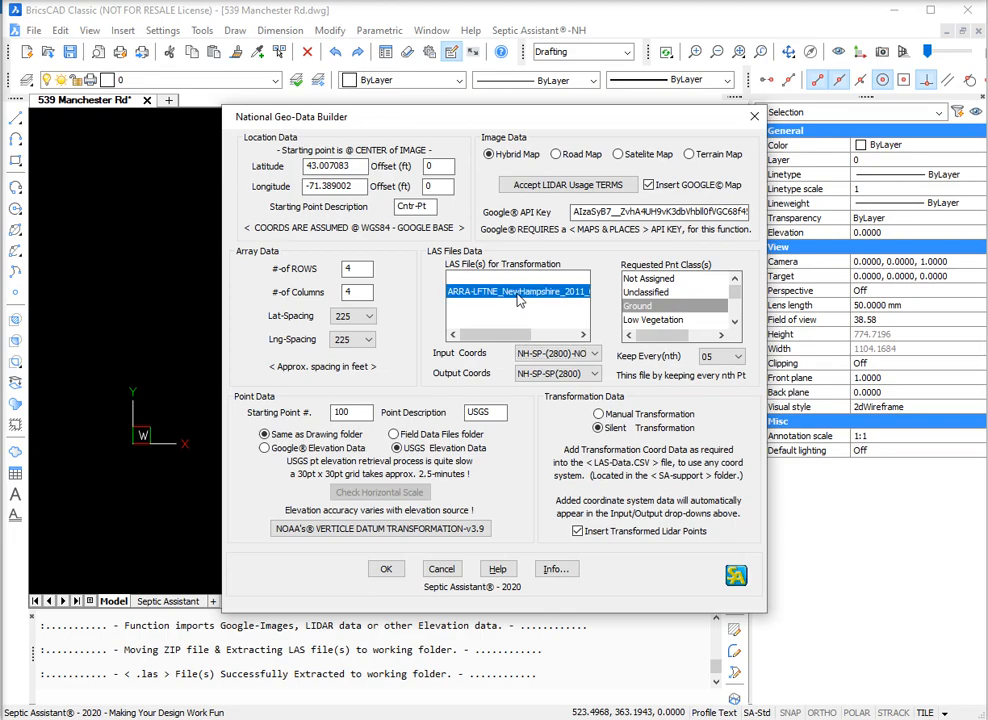
left_click(555, 353)
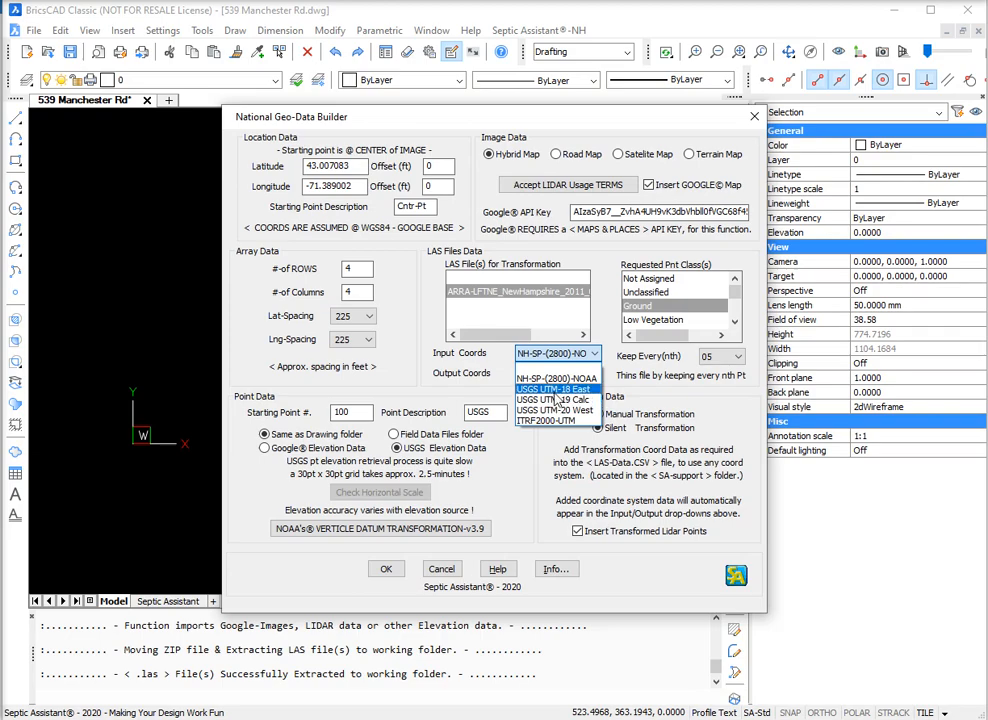
left_click(557, 401)
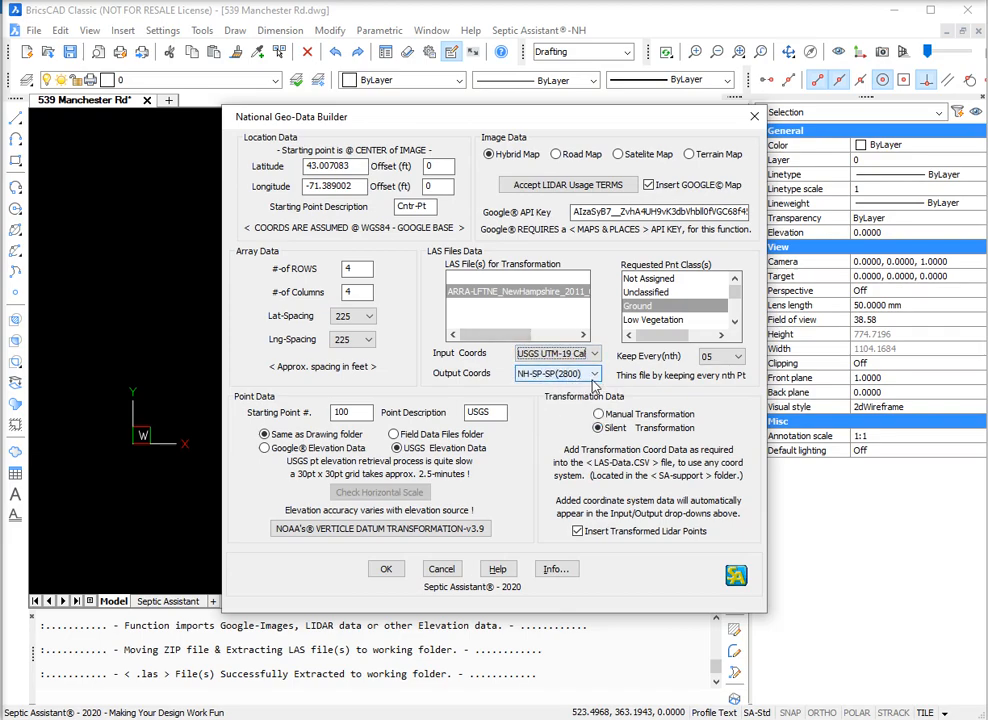
left_click(737, 359)
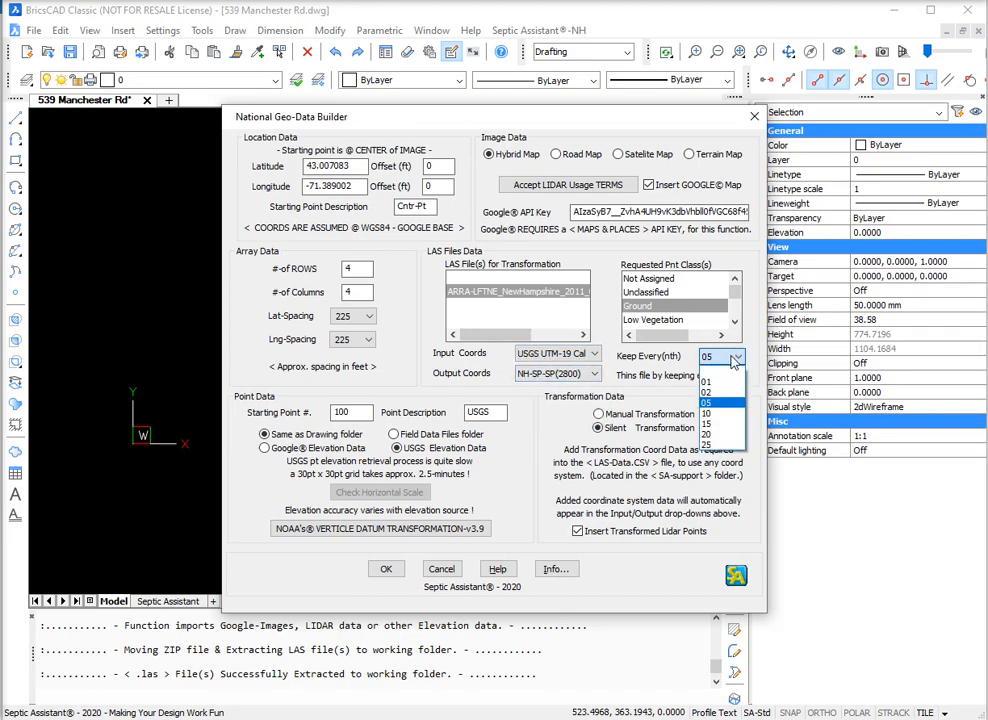
left_click(727, 370)
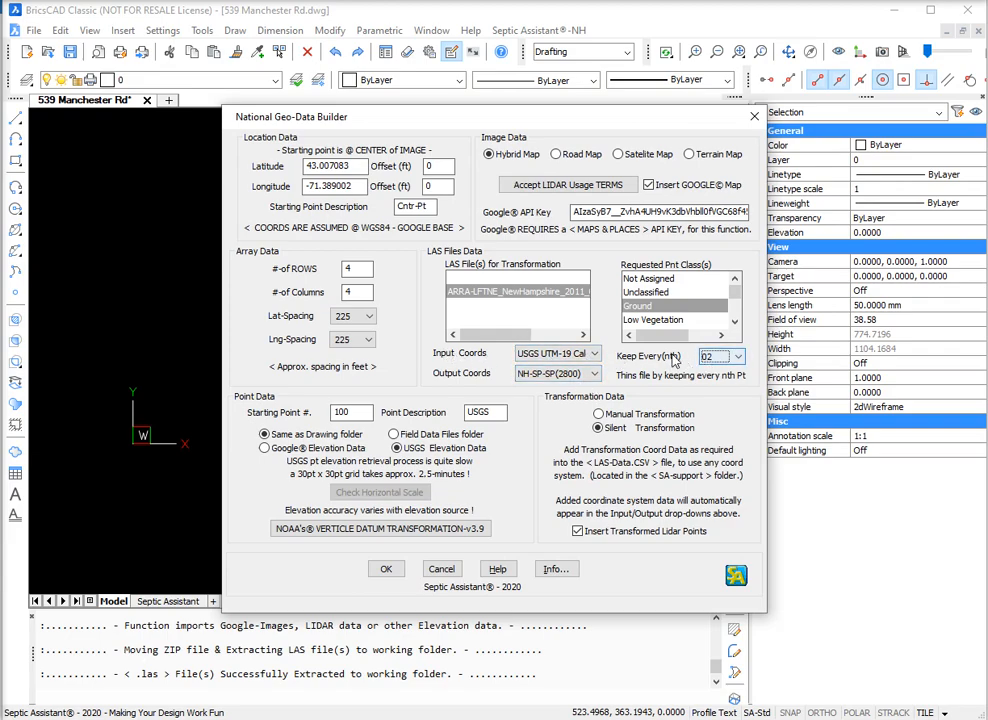
left_click(737, 358)
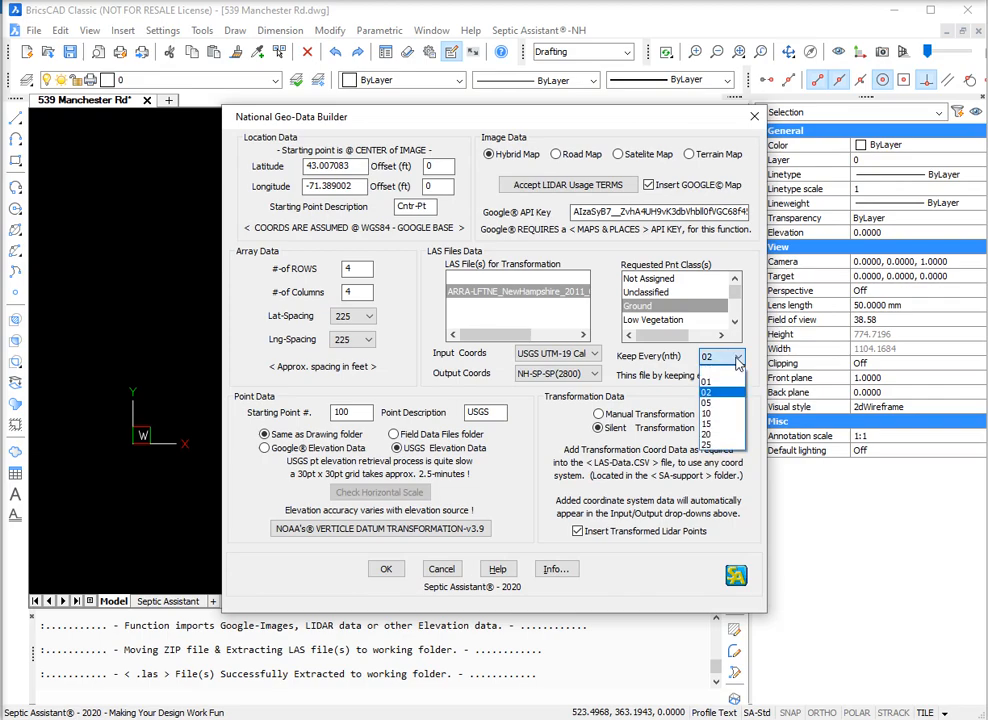
left_click(737, 360)
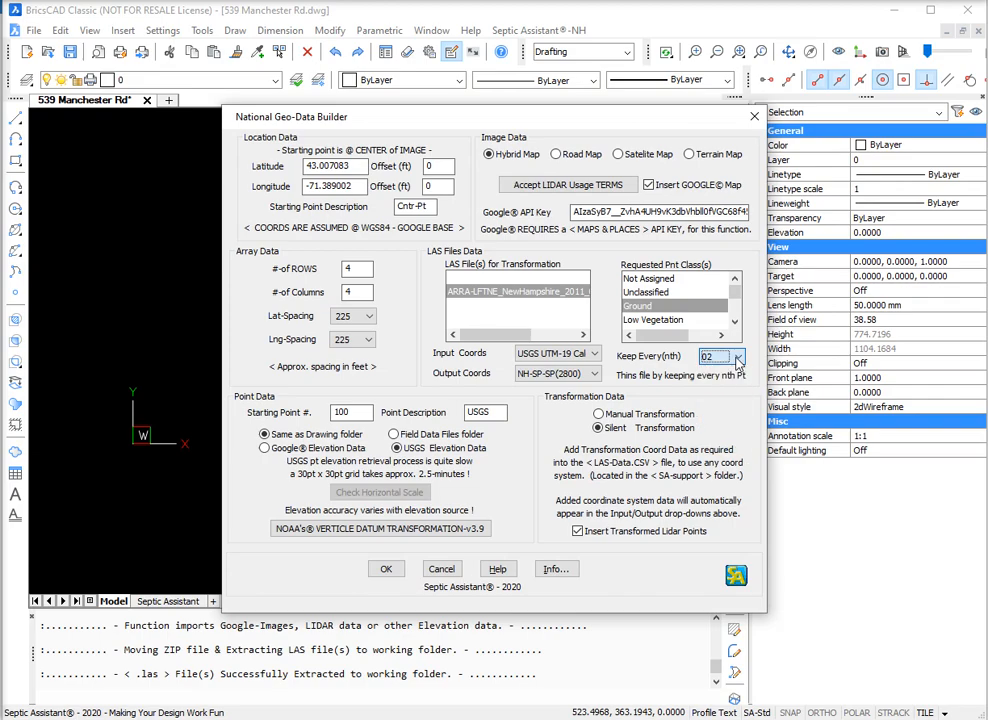
left_click(383, 570)
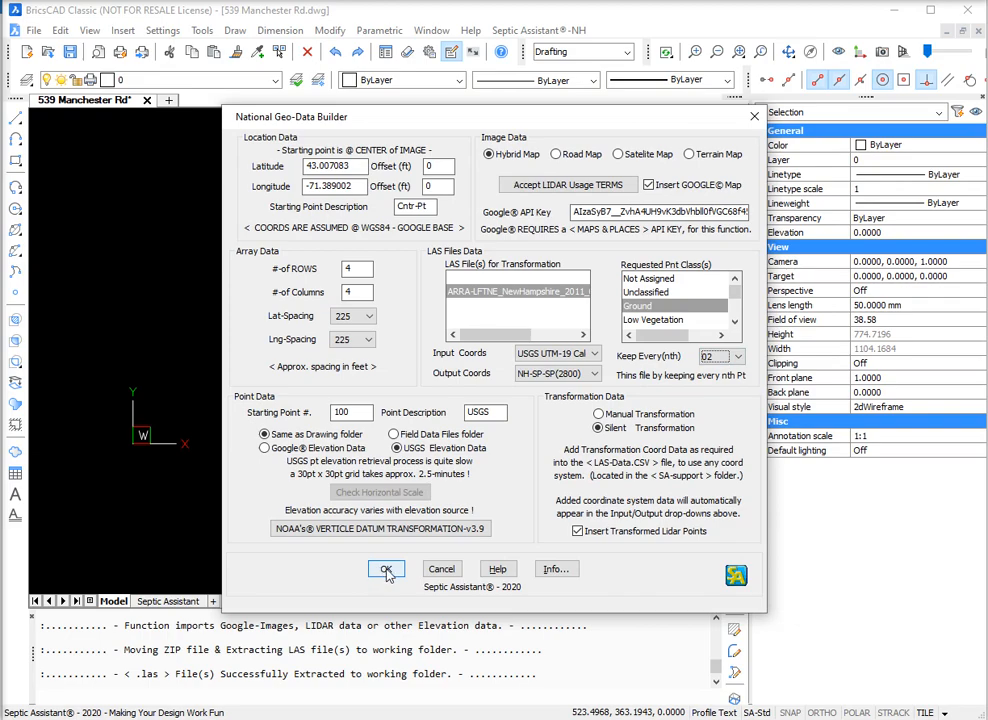
left_click(380, 566)
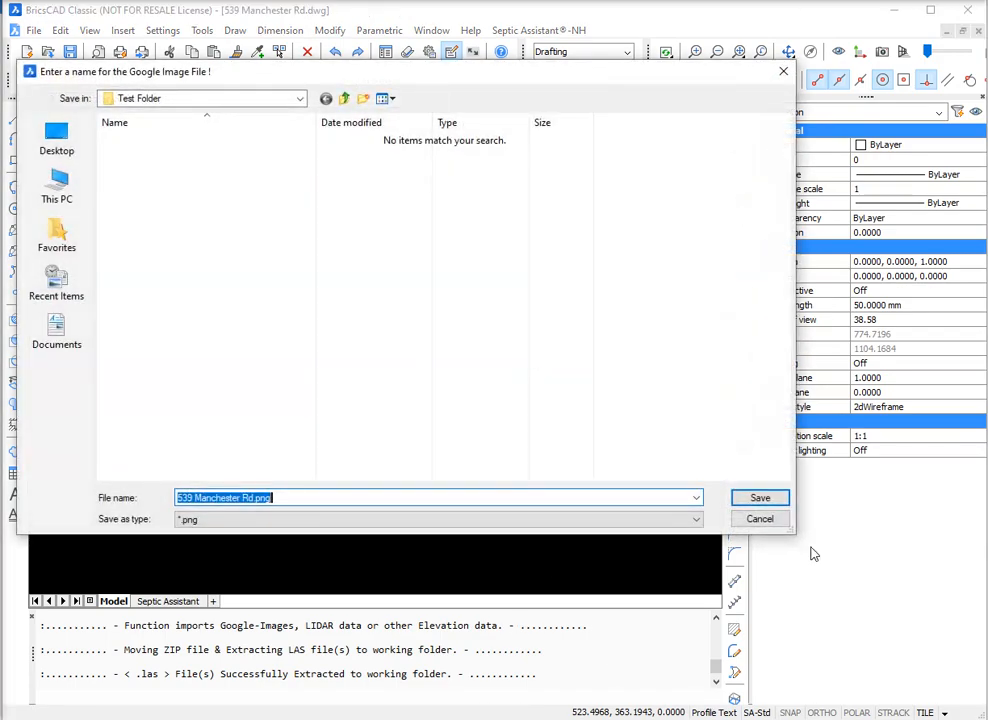
left_click(760, 500)
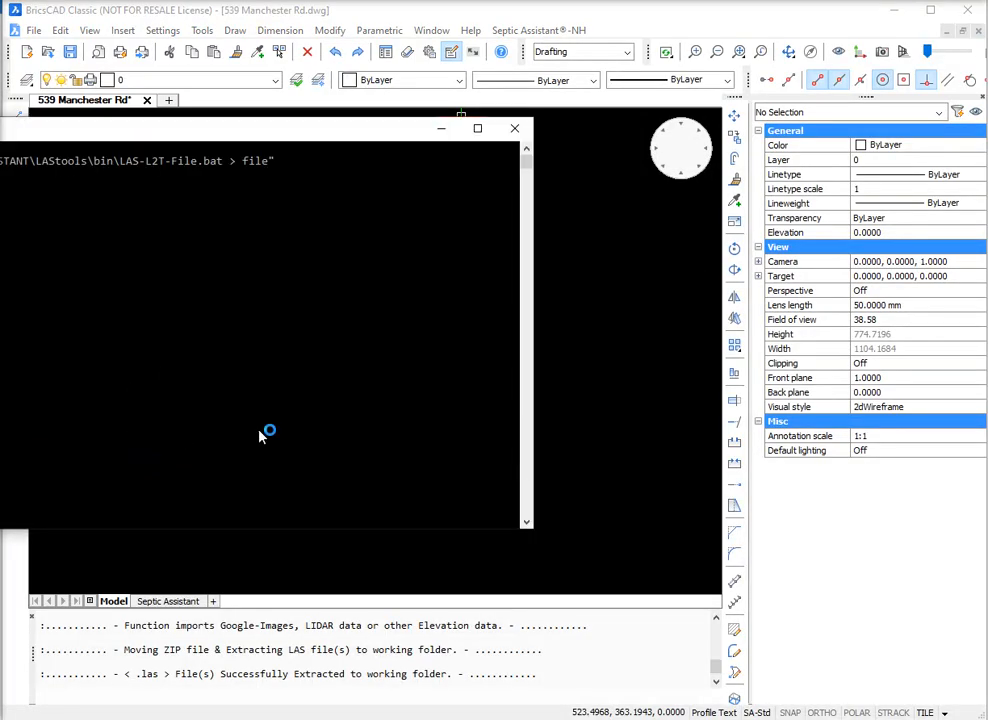
left_click(60, 432)
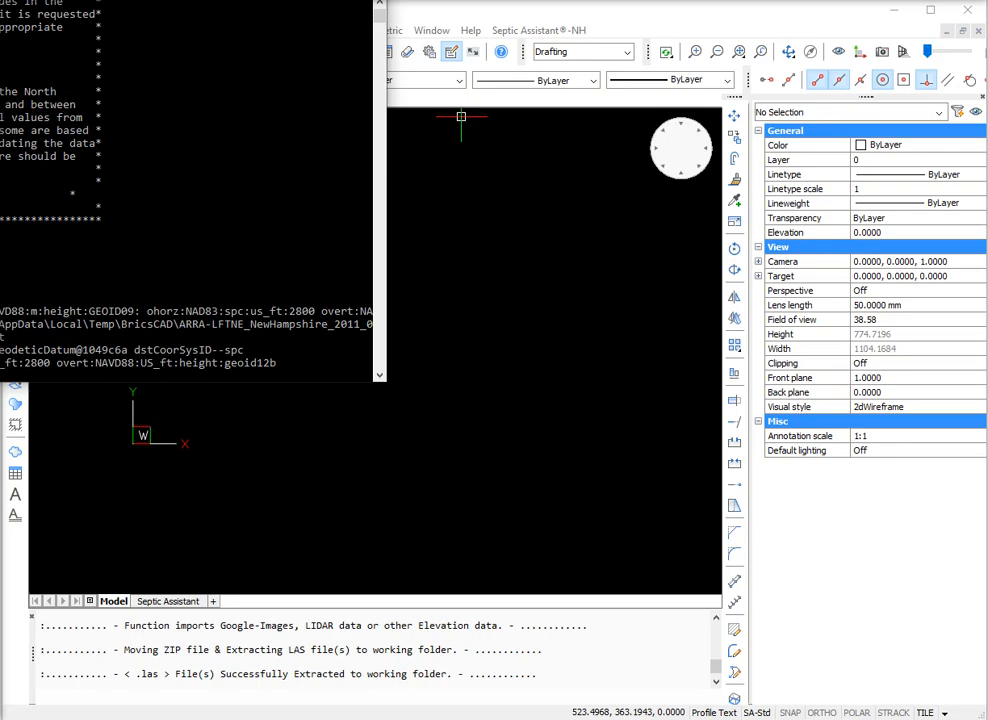
left_click_drag(75, 0, 561, 98)
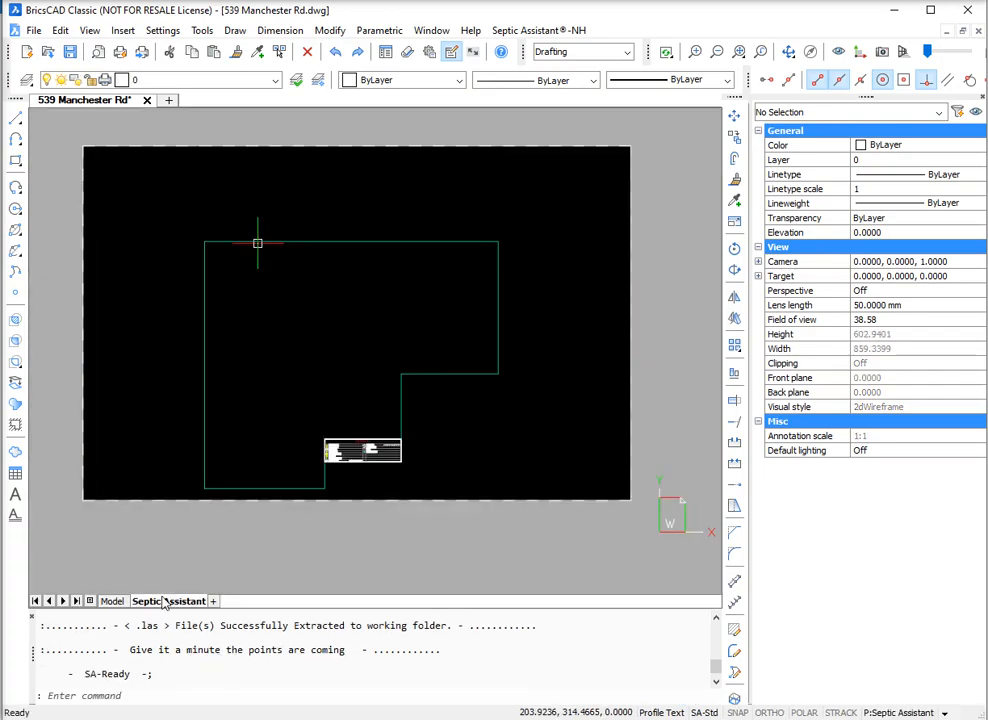
left_click(108, 602)
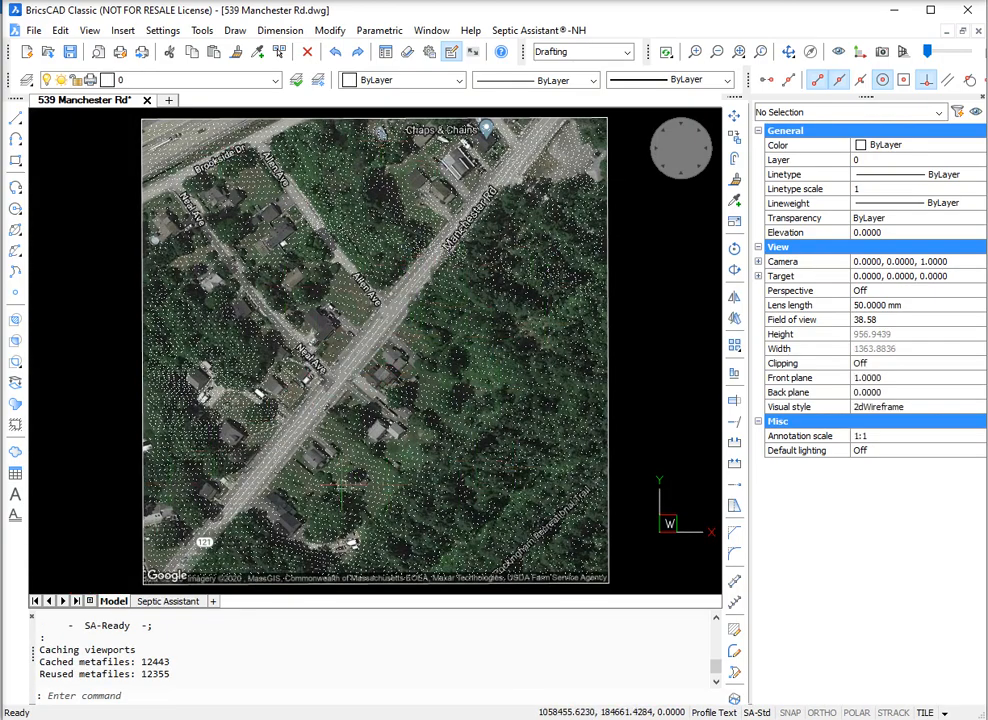
Step: Set up Create Contours & TIN for GRND with contour lines at 2 minor and 10 major intervals, and major labels at 100 spacing and 2.0 height
scroll(359, 438, "up", 3)
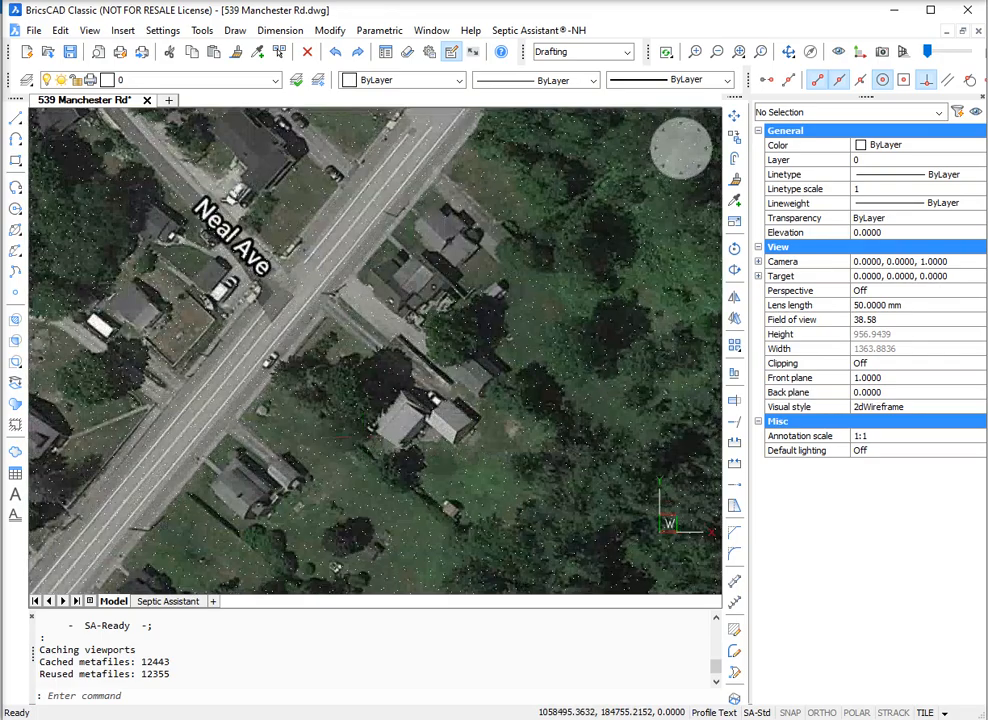
scroll(397, 355, "down", 3)
scroll(402, 439, "down", 1)
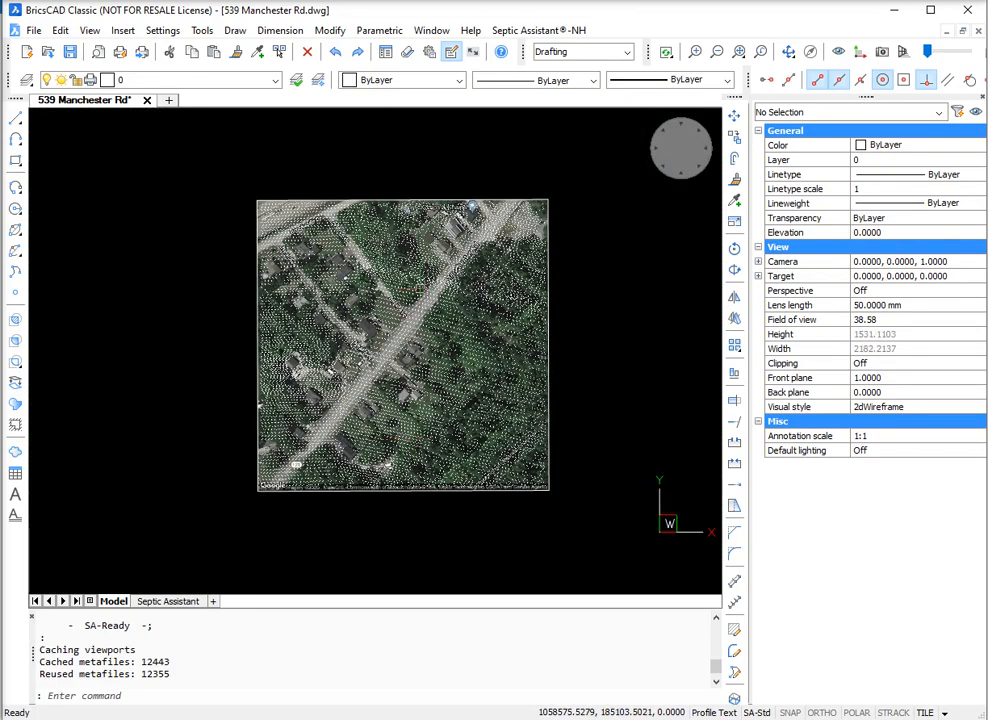
scroll(420, 290, "up", 1)
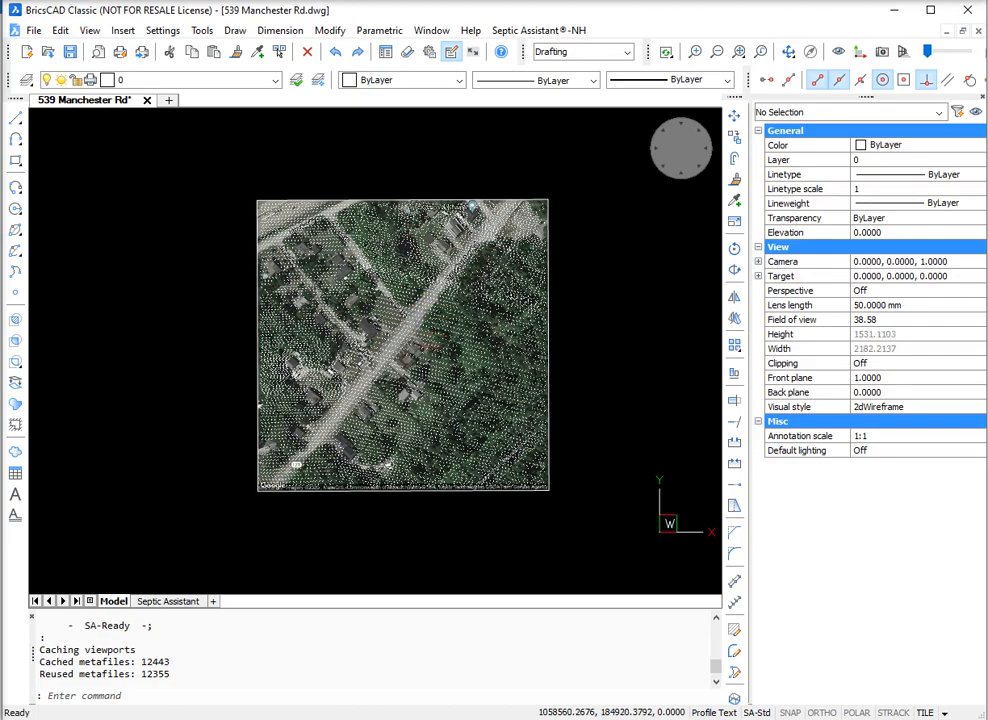
scroll(416, 347, "up", 2)
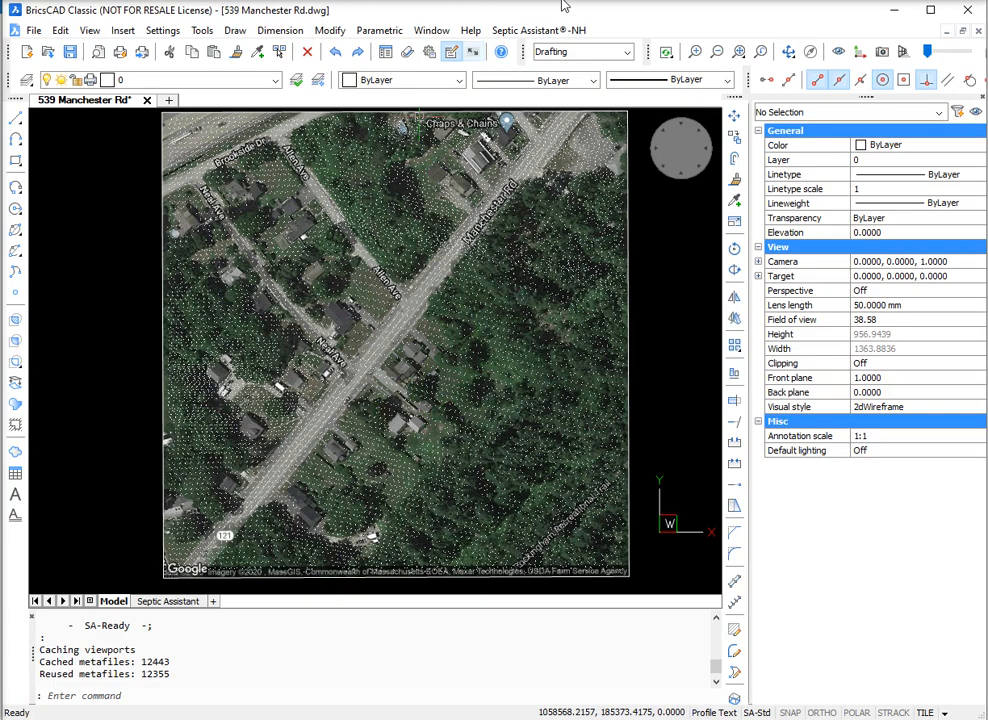
left_click(548, 33)
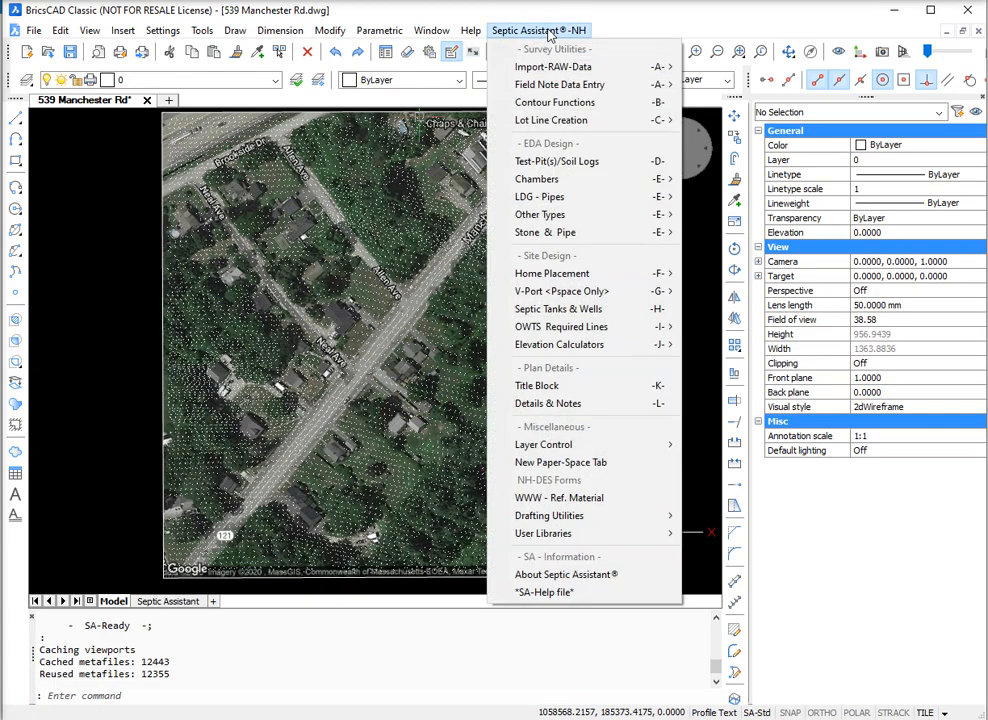
mouse_move(552, 180)
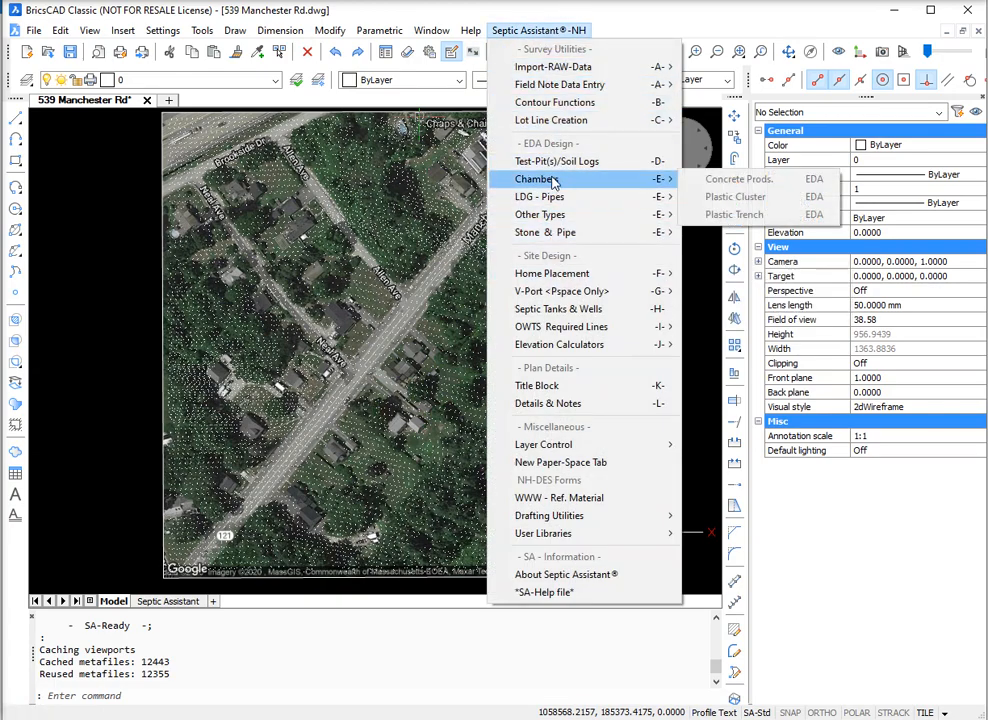
left_click(567, 113)
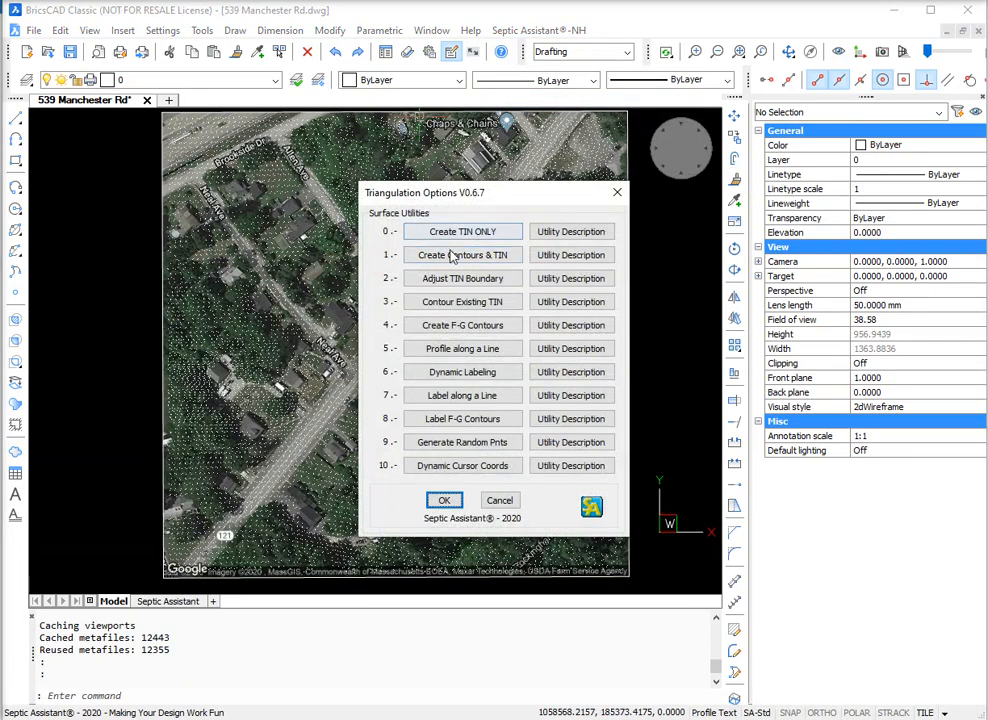
left_click(411, 259)
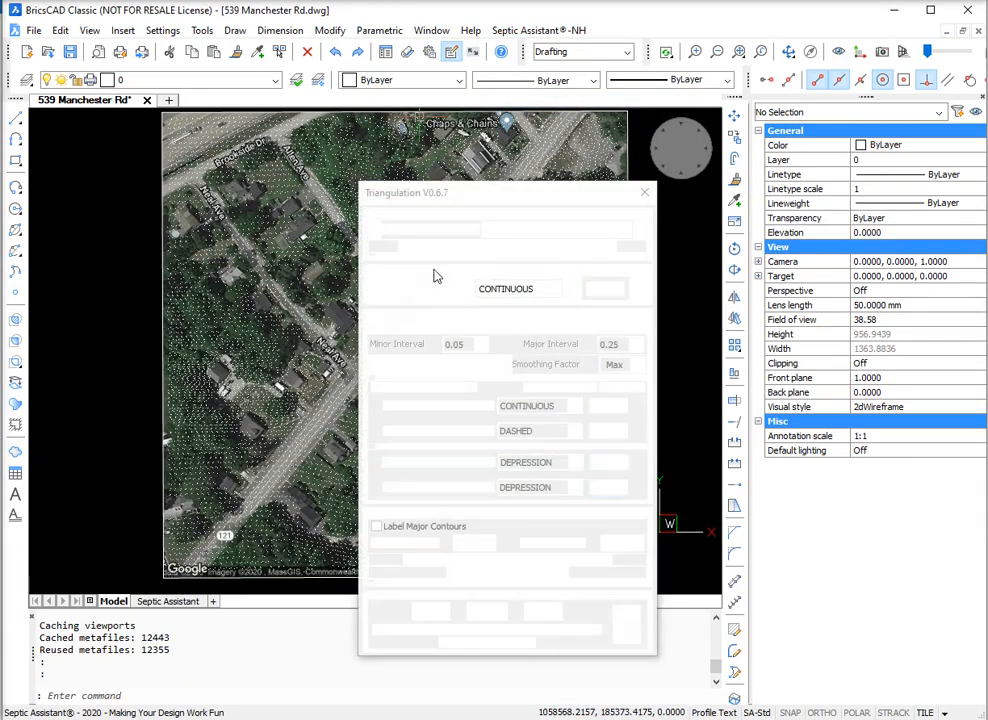
left_click(375, 327)
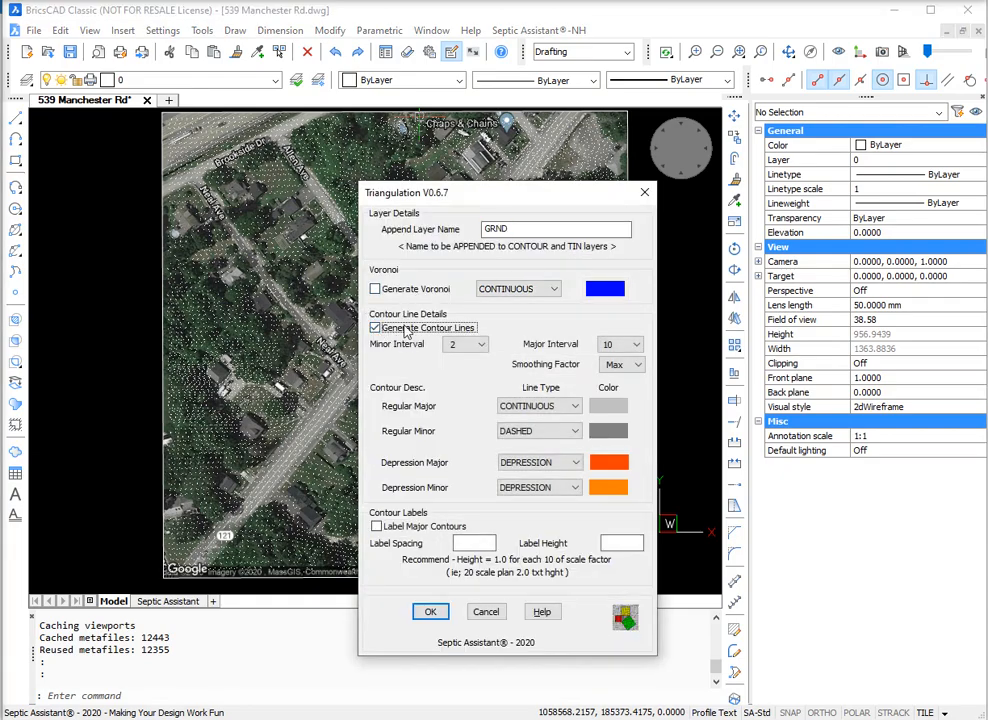
left_click(376, 526)
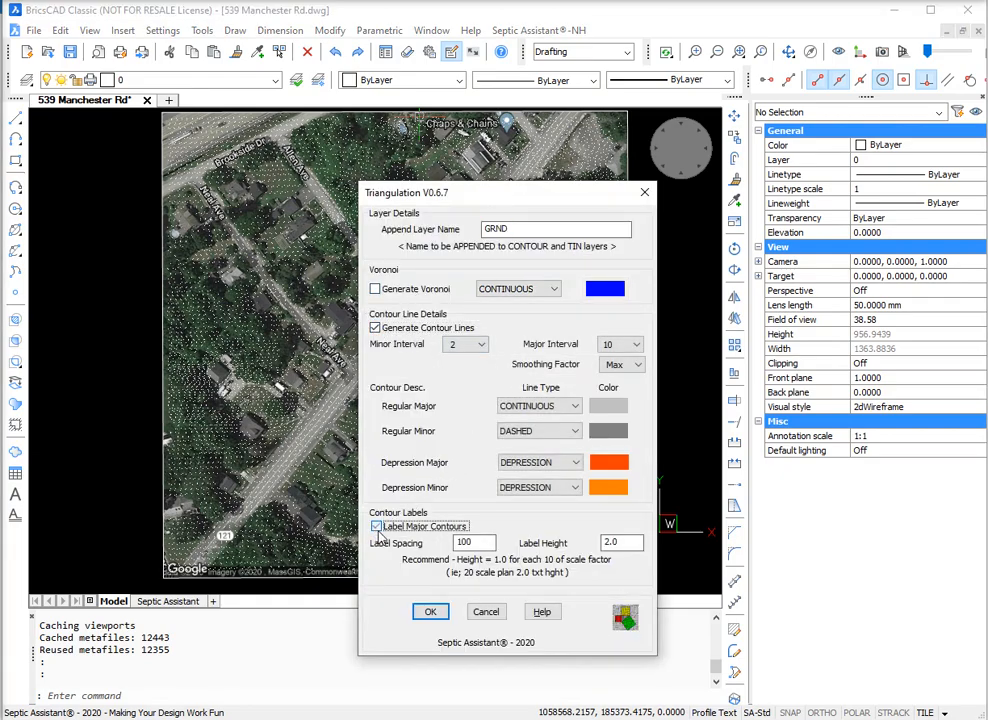
Step: Generate the contours and TIN from a window enclosing the whole Google image and all its LIDAR points
left_click(432, 613)
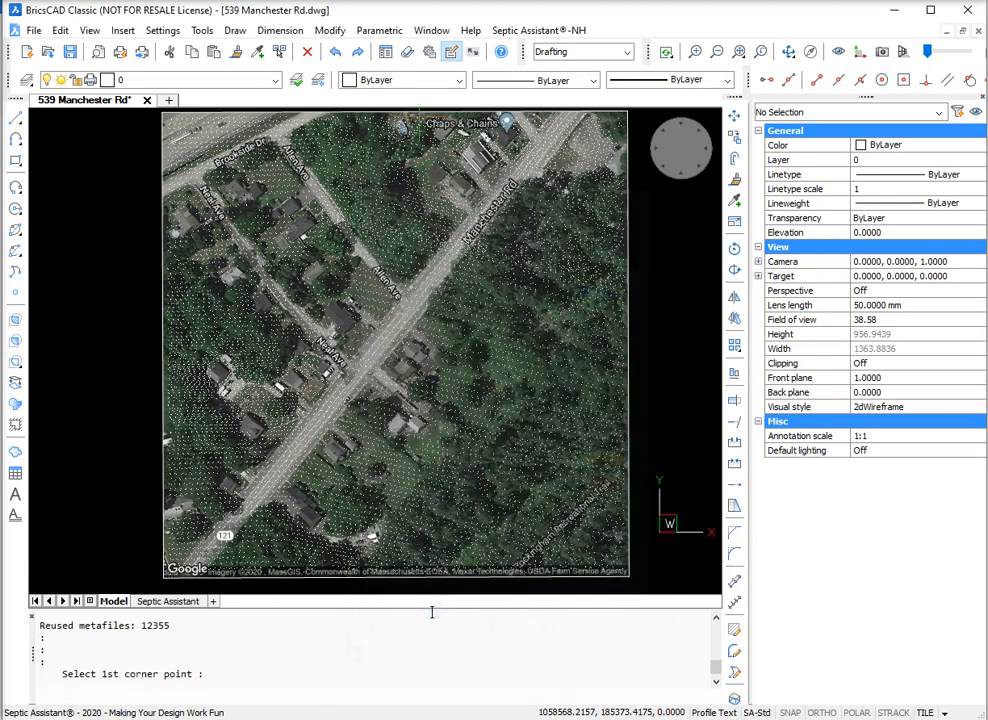
left_click(153, 581)
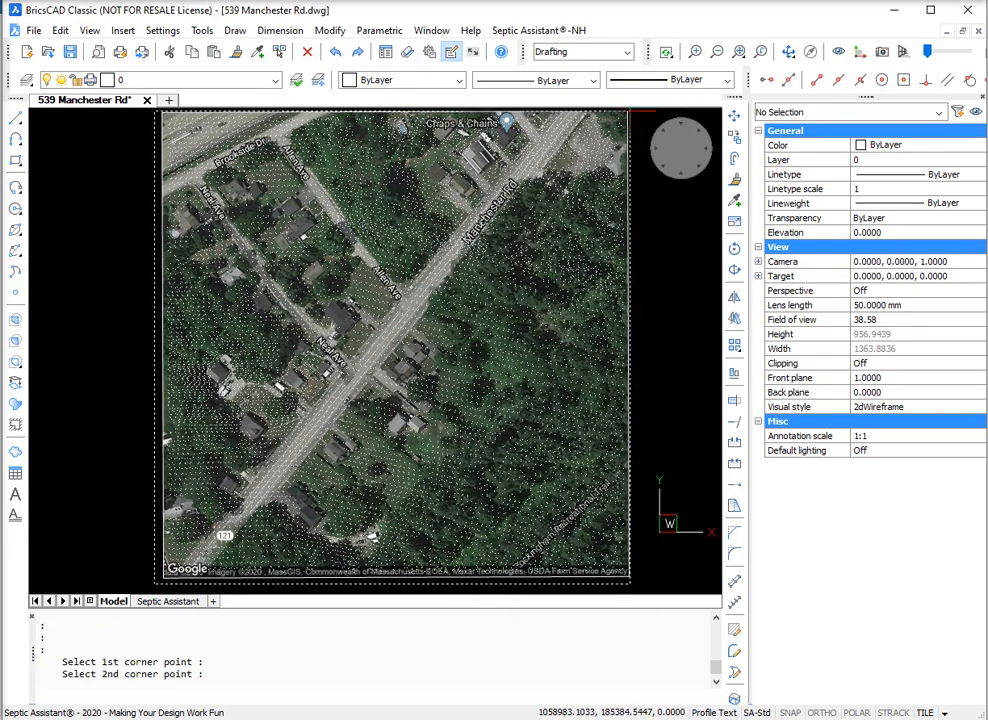
left_click(641, 110)
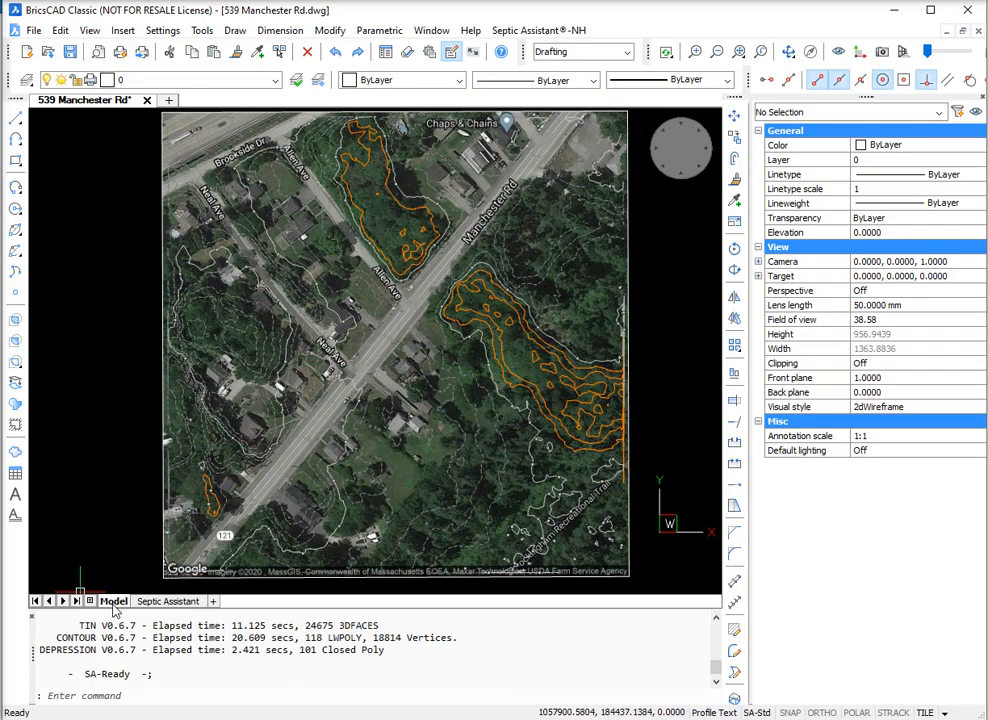
Step: Examine the contours, elevation labels and depression areas on both sides of Manchester Rd against the Google image
scroll(534, 327, "up", 5)
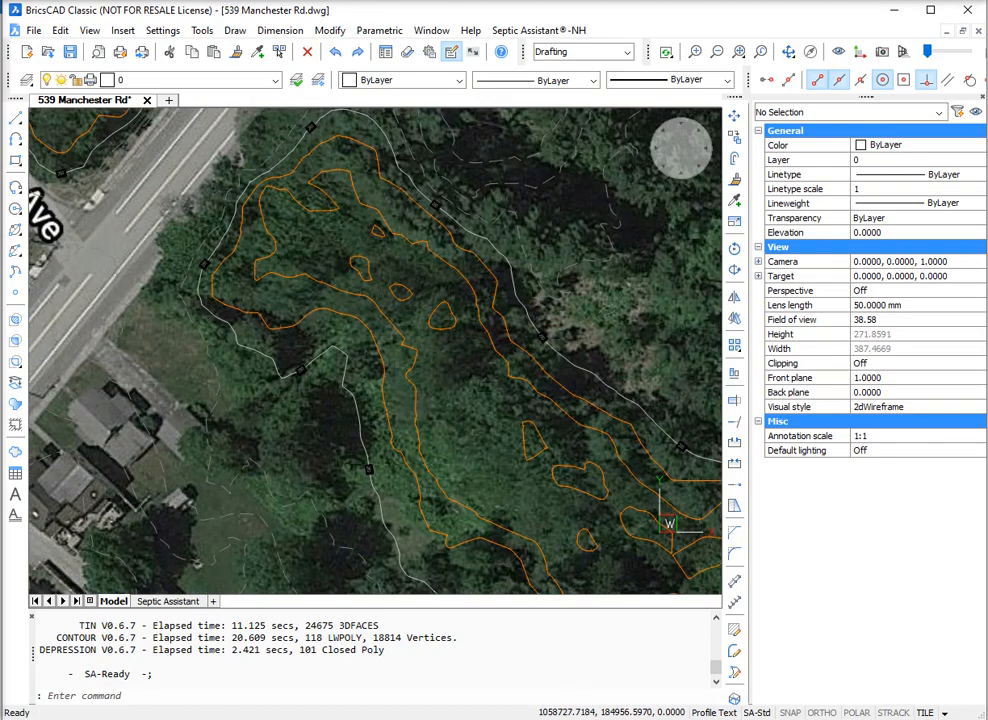
scroll(412, 350, "down", 3)
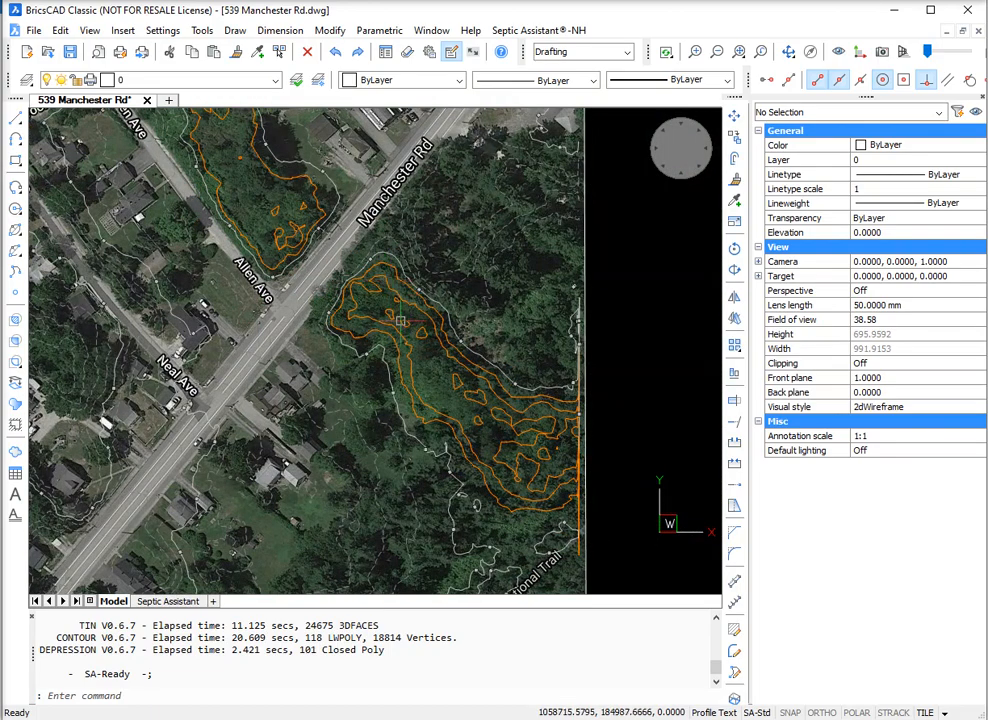
scroll(399, 318, "up", 2)
scroll(399, 318, "up", 1)
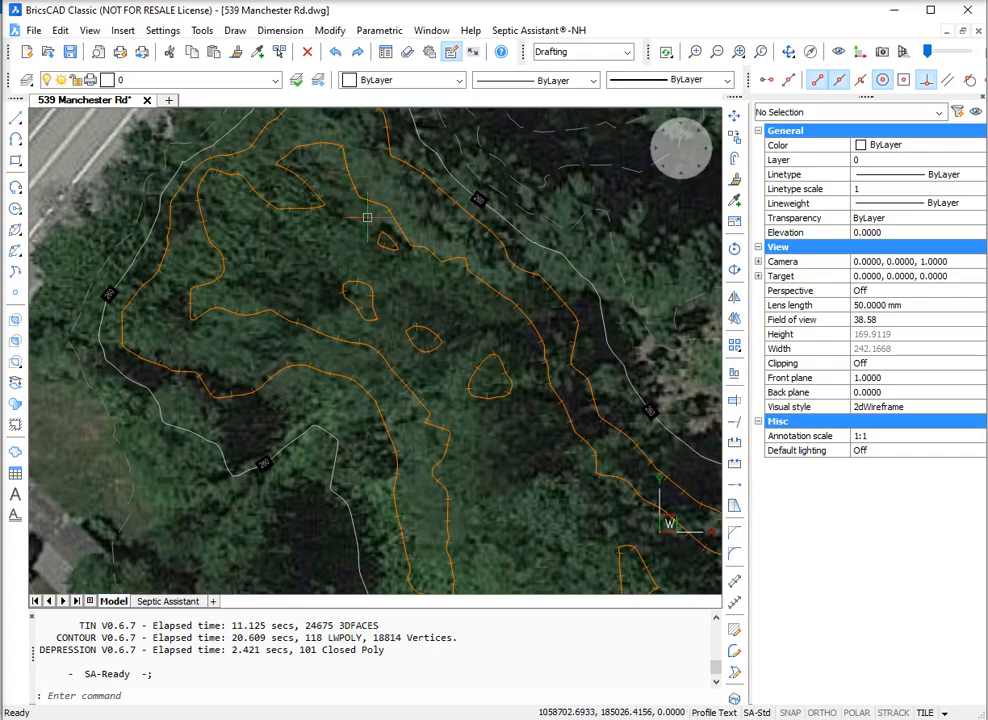
scroll(232, 262, "down", 1)
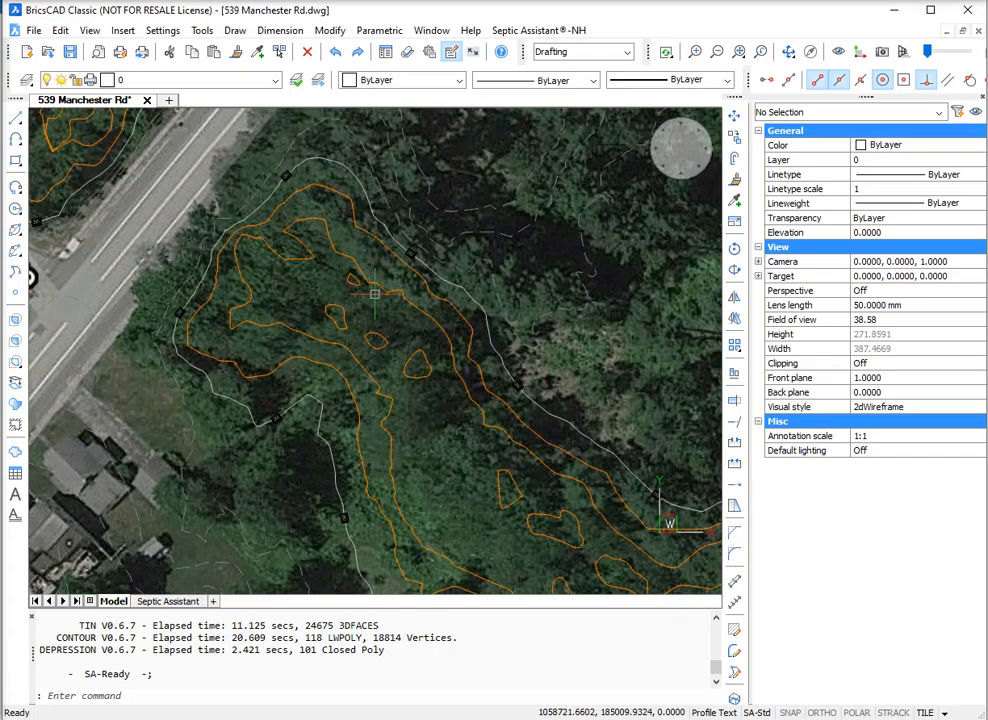
scroll(378, 294, "down", 1)
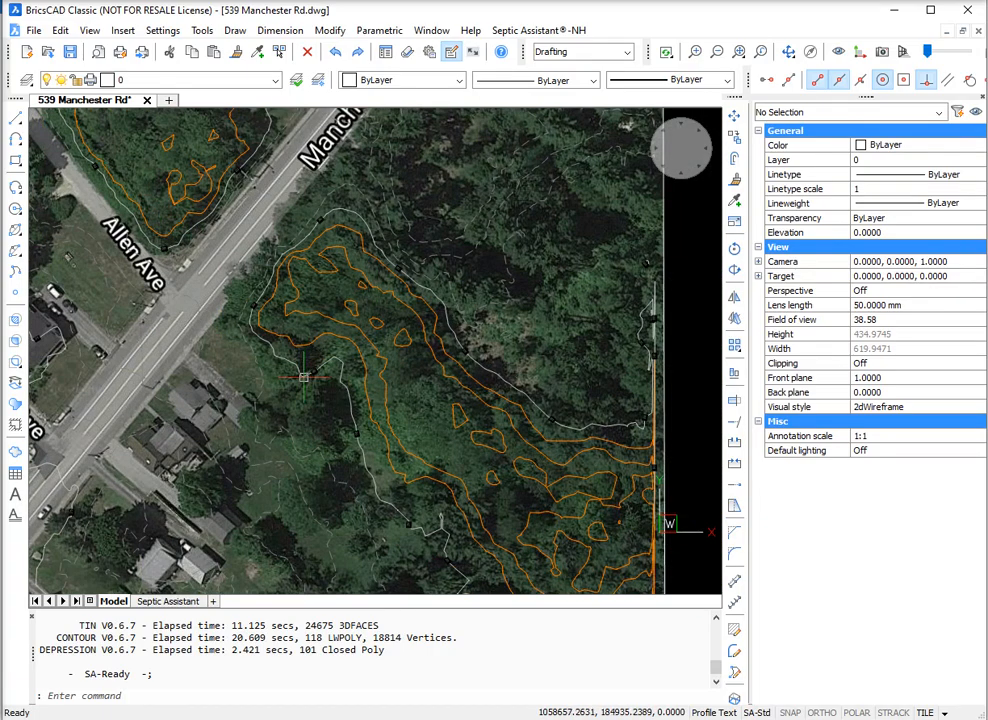
scroll(303, 377, "up", 1)
scroll(306, 380, "up", 1)
scroll(382, 443, "down", 1)
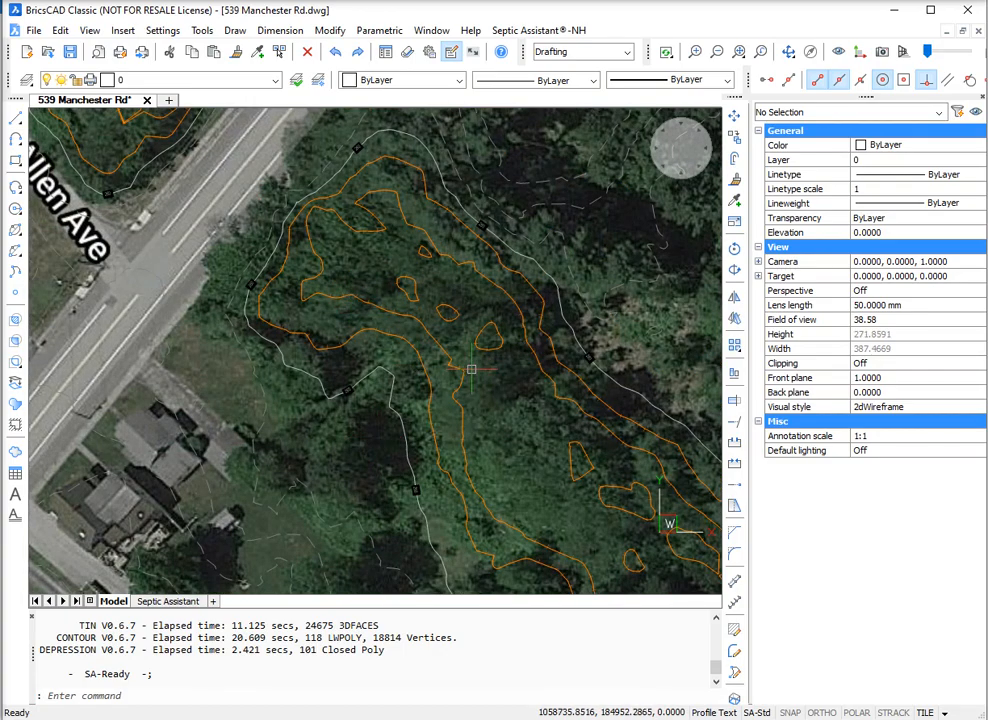
scroll(471, 369, "down", 1)
scroll(471, 369, "down", 4)
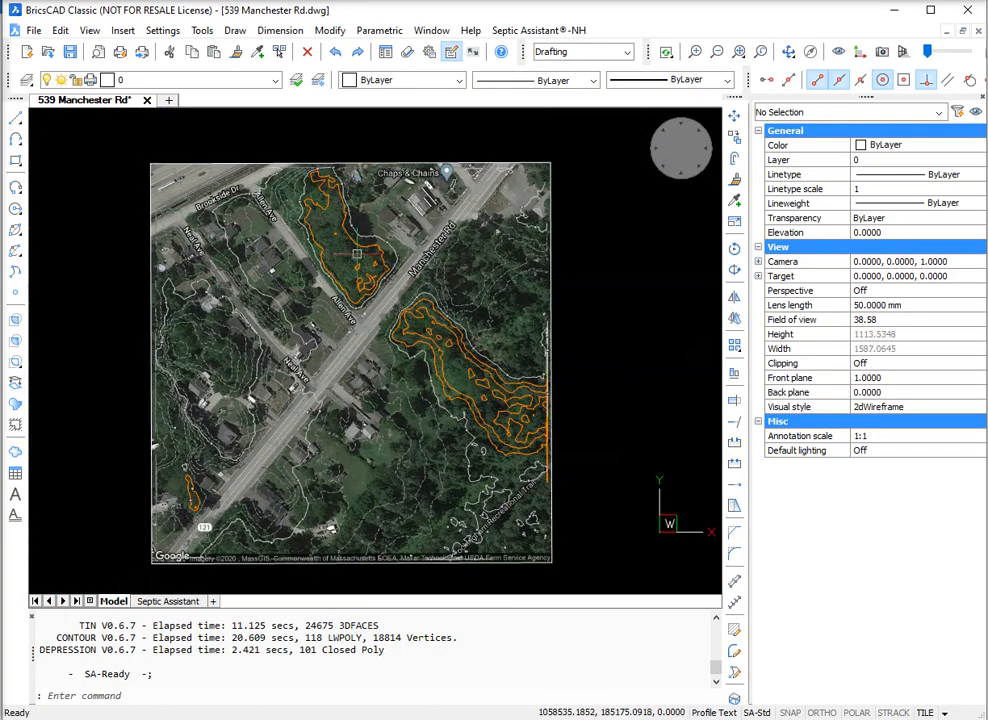
scroll(323, 198, "up", 2)
scroll(323, 198, "up", 1)
scroll(323, 198, "down", 1)
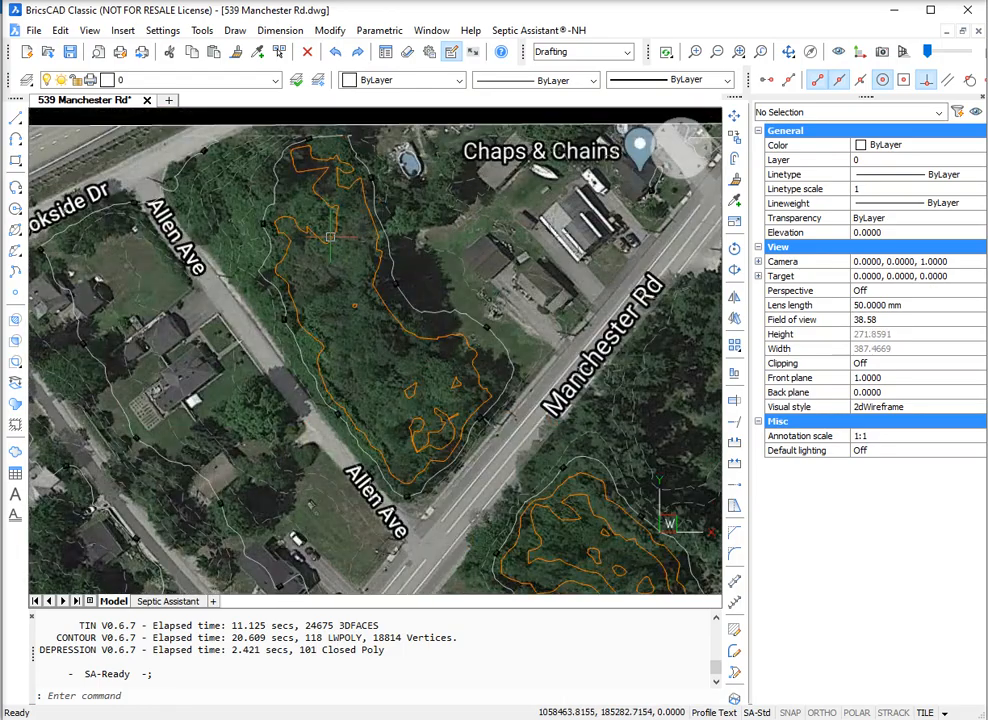
scroll(531, 545, "up", 2)
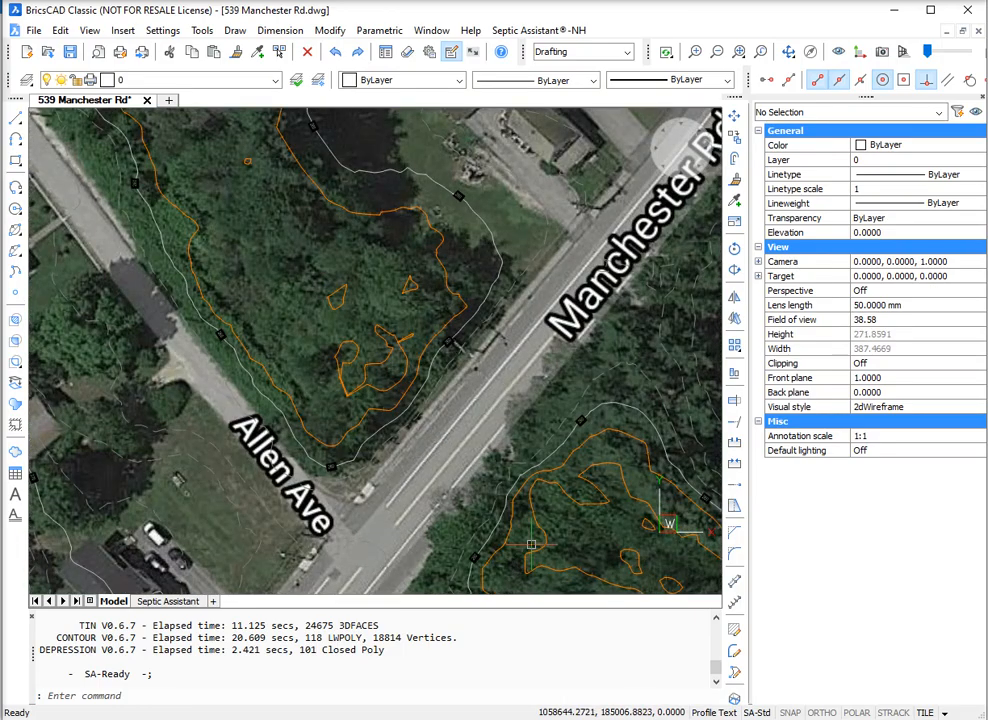
scroll(531, 545, "up", 2)
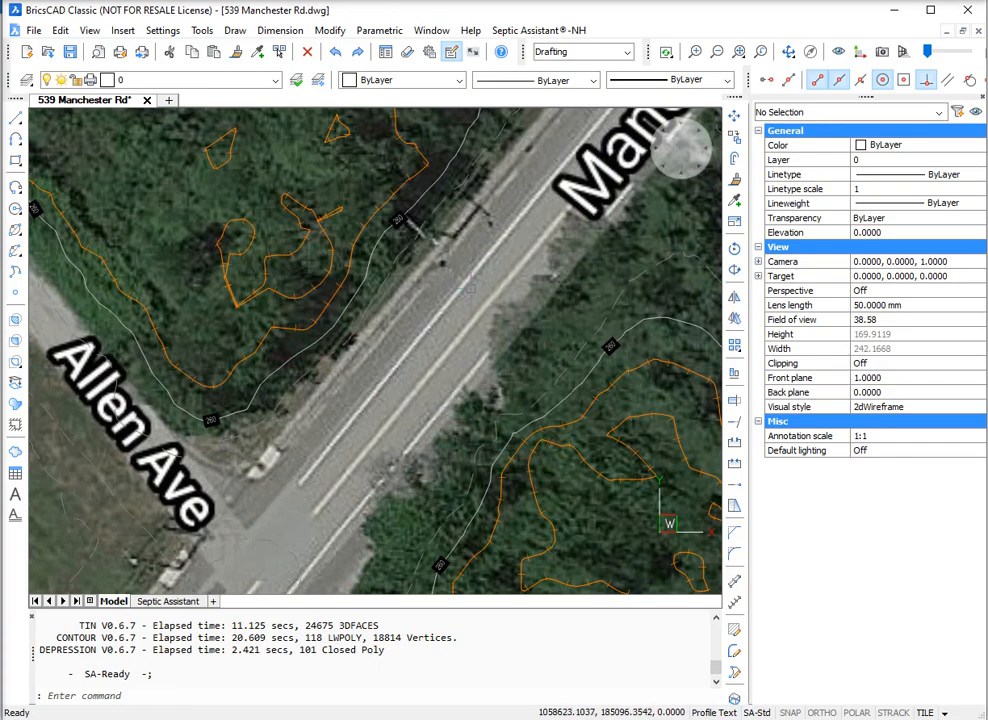
scroll(469, 285, "down", 2)
scroll(292, 313, "down", 1)
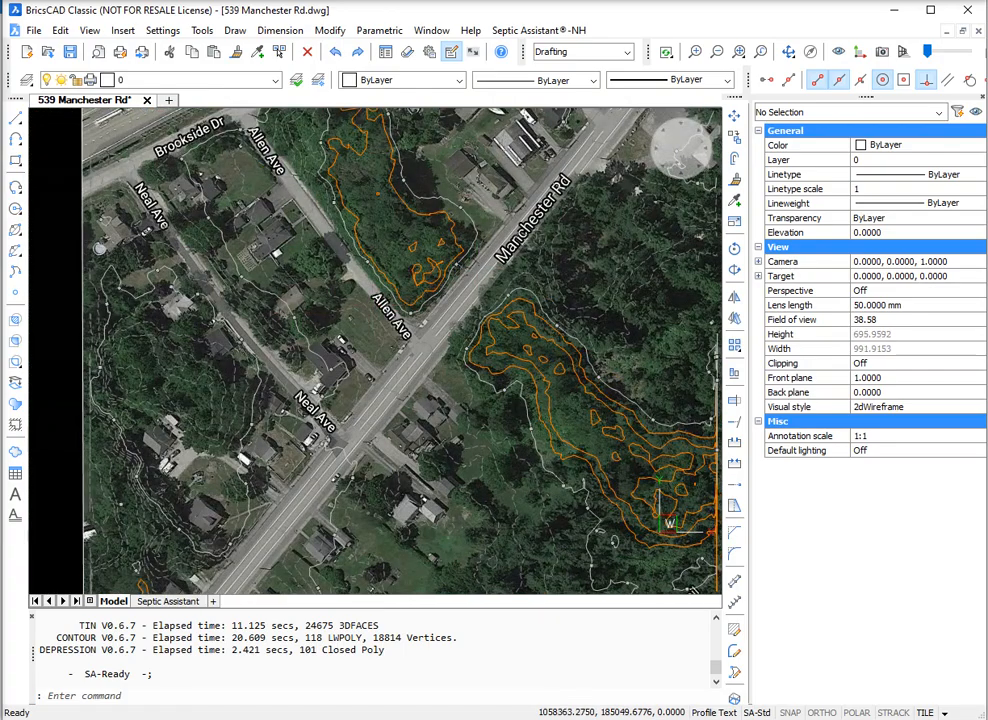
scroll(292, 313, "down", 1)
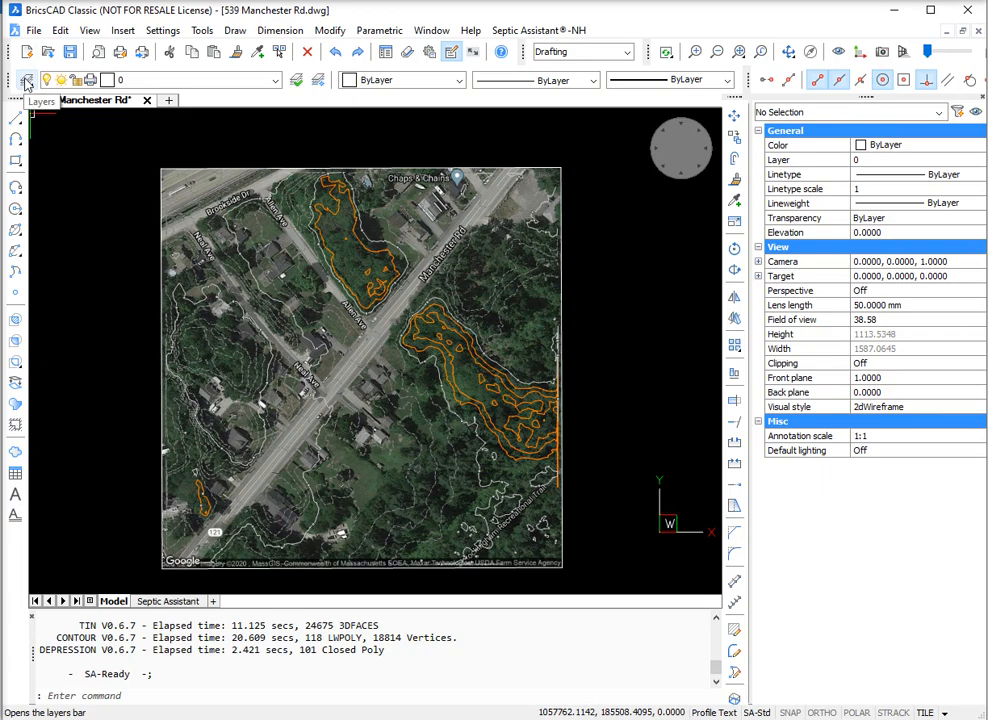
Step: Open the National Geo-Data Builder and set a 450 ft latitude offset and a 900 ft longitude offset from the starting point
left_click(550, 32)
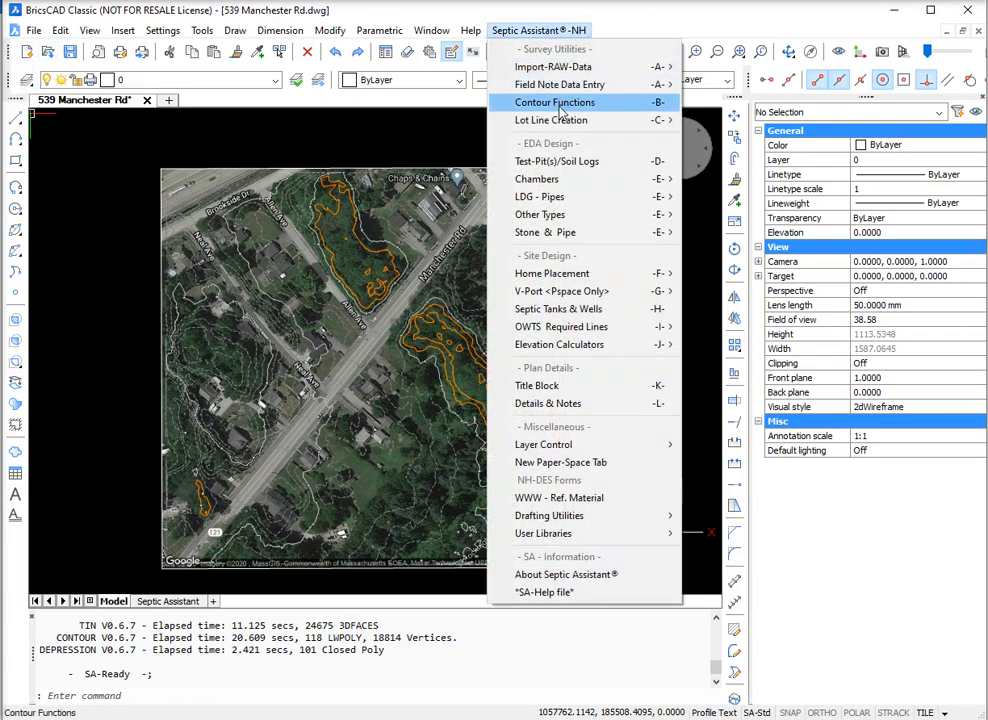
mouse_move(570, 67)
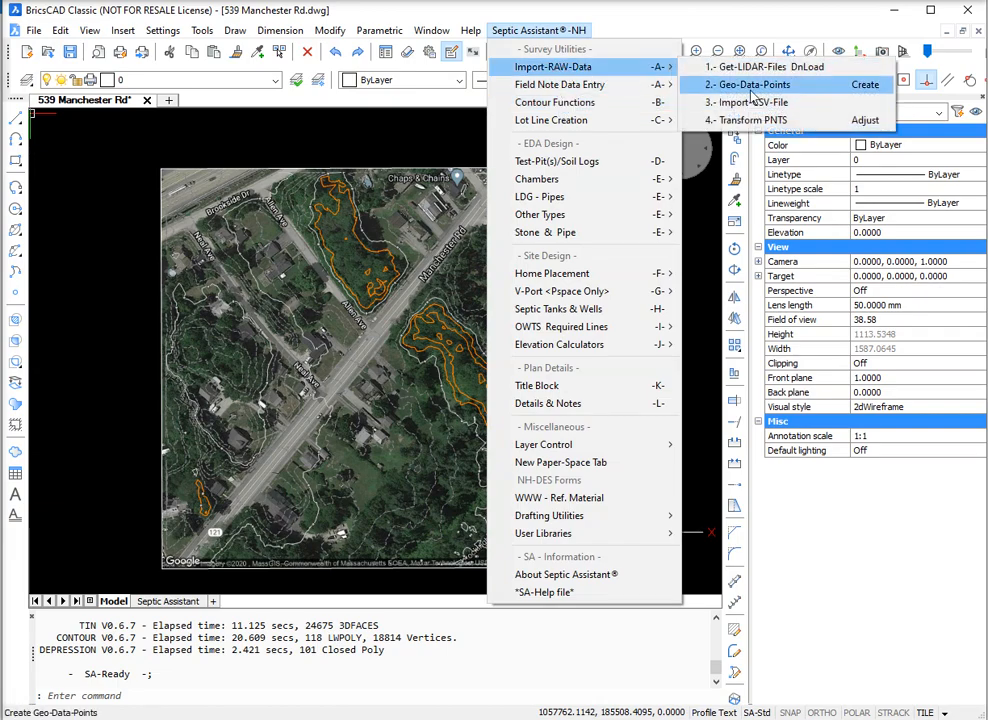
left_click(748, 86)
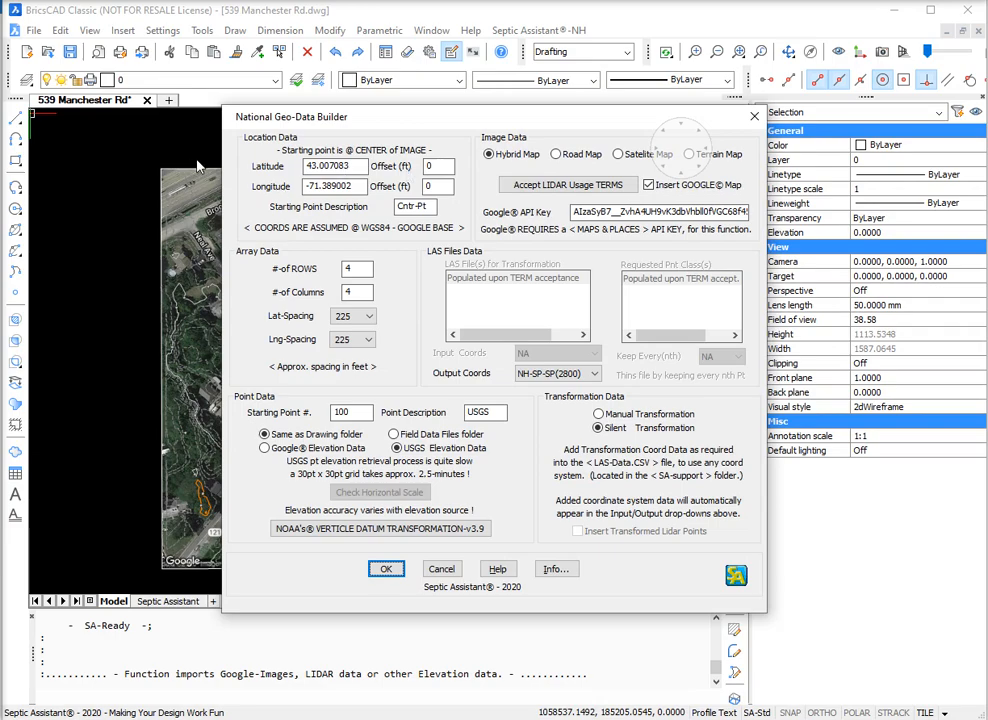
left_click(448, 187)
type("45")
key("BackSpace")
type("45")
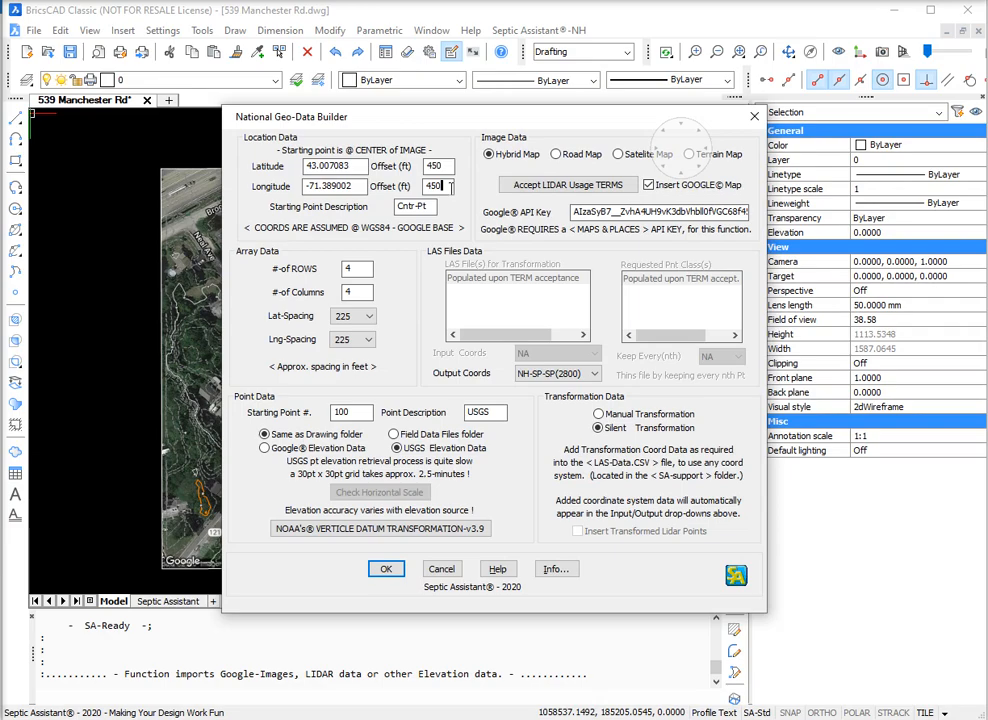
type("900")
Step: Accept the LIDAR usage terms with the option that does not get new files
left_click(549, 190)
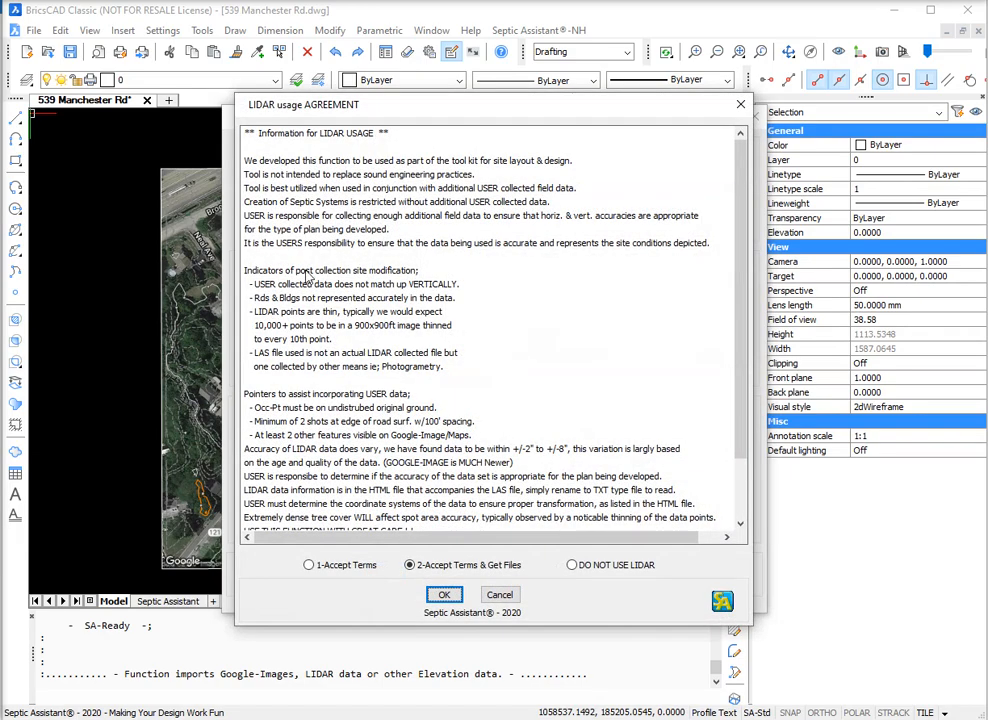
left_click(310, 565)
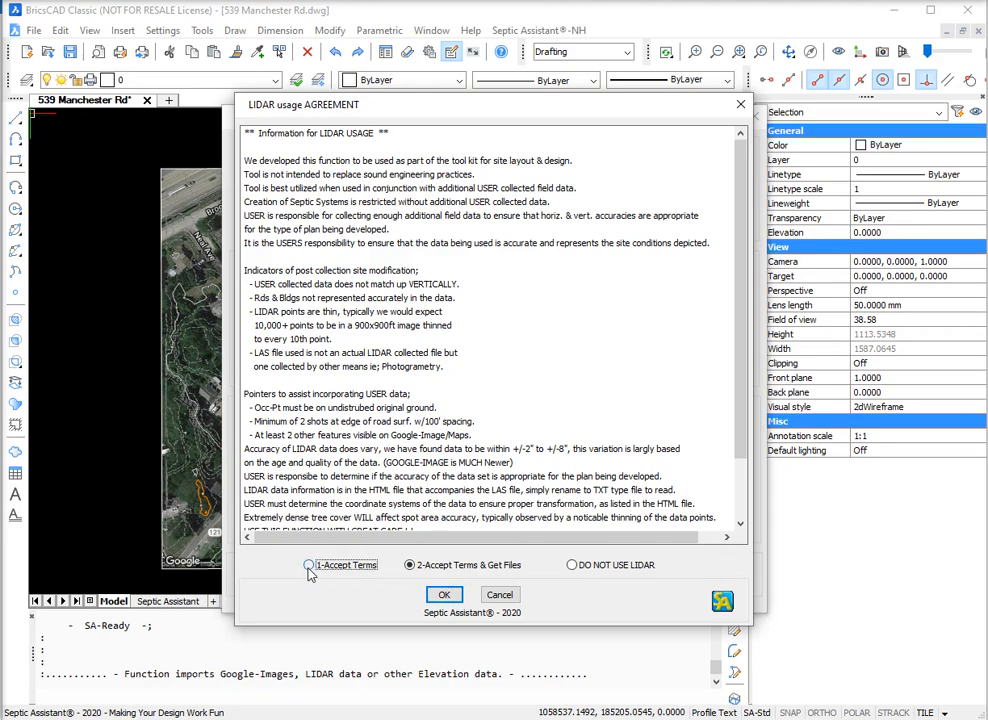
left_click(445, 596)
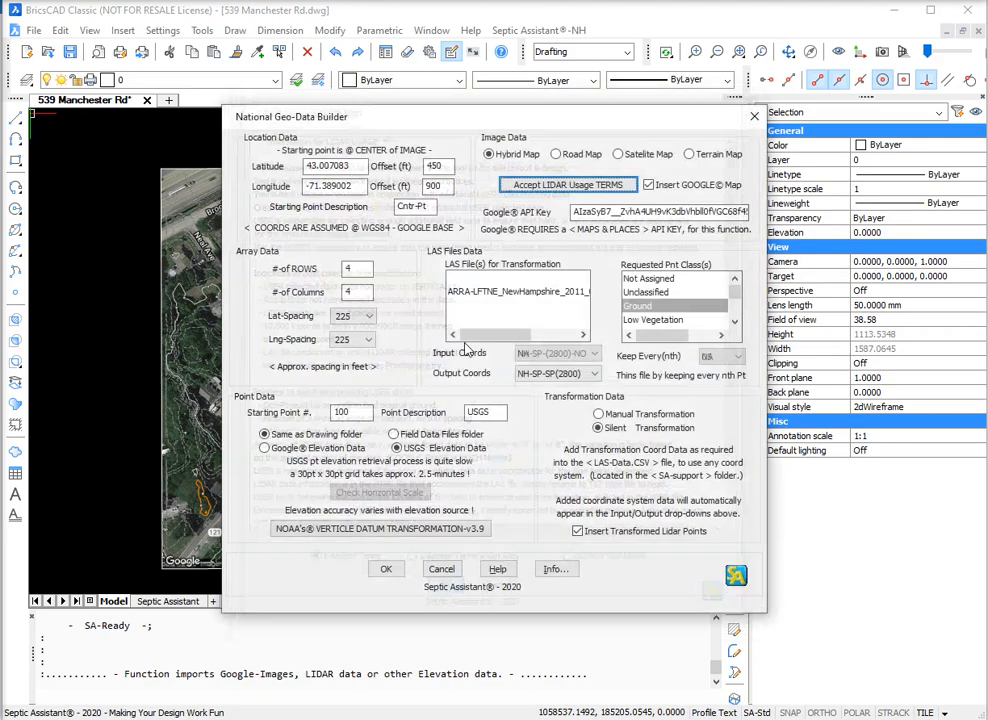
Step: Choose the ARRA-LFTNE_NewHampshire_2011 LAS file for transformation, with USGS UTM-19 input coordinates and every 02nd point kept
left_click(490, 292)
left_click(582, 356)
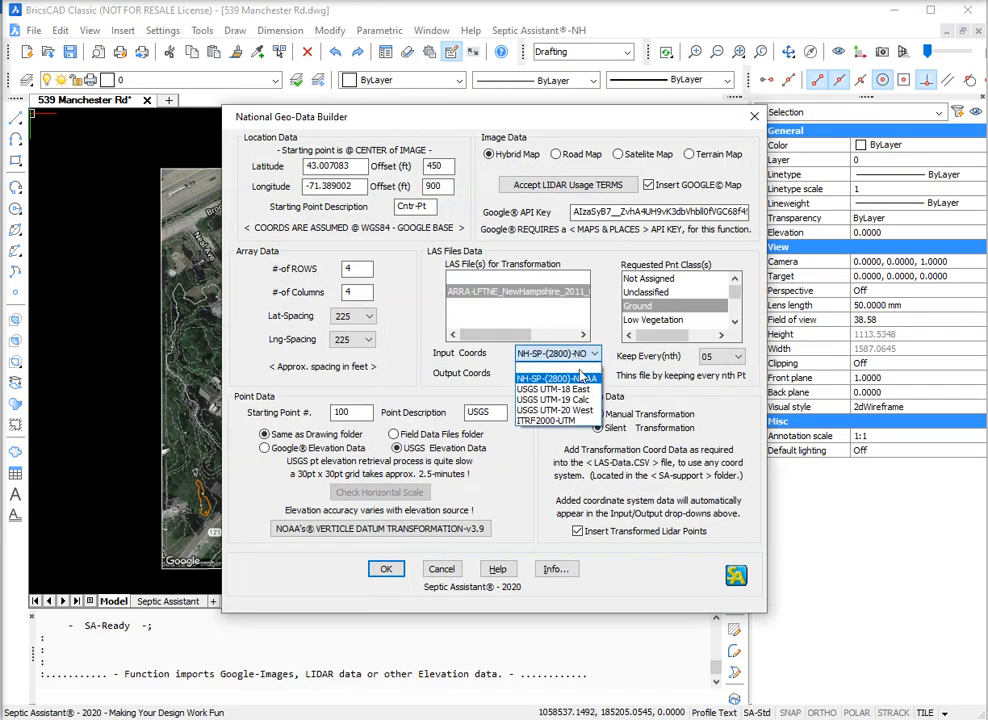
left_click(553, 399)
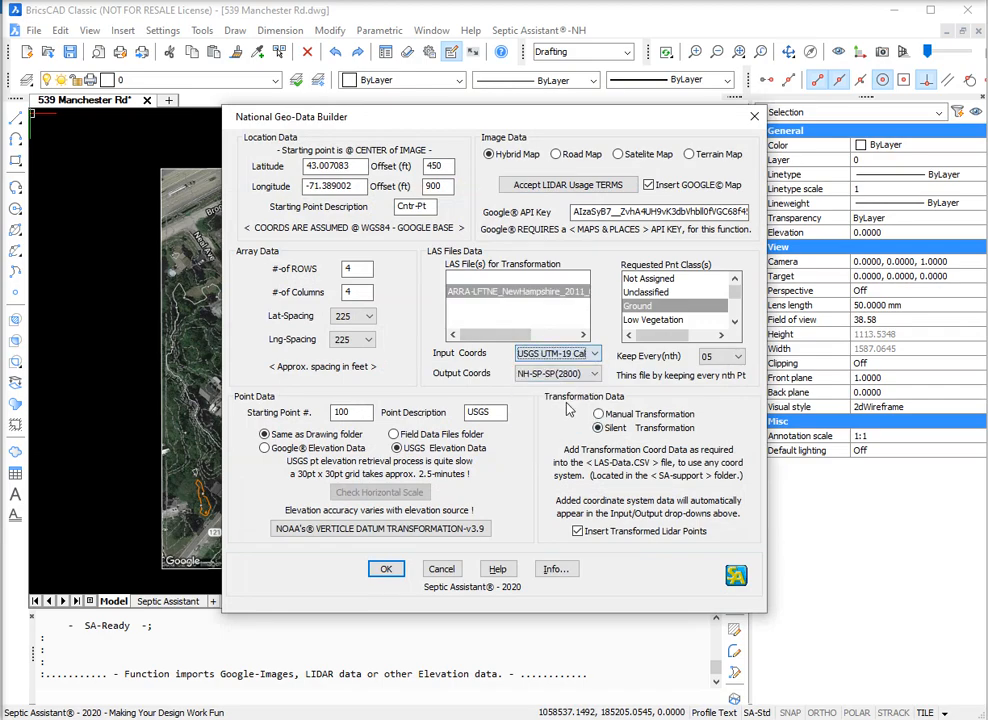
left_click(735, 357)
left_click(712, 382)
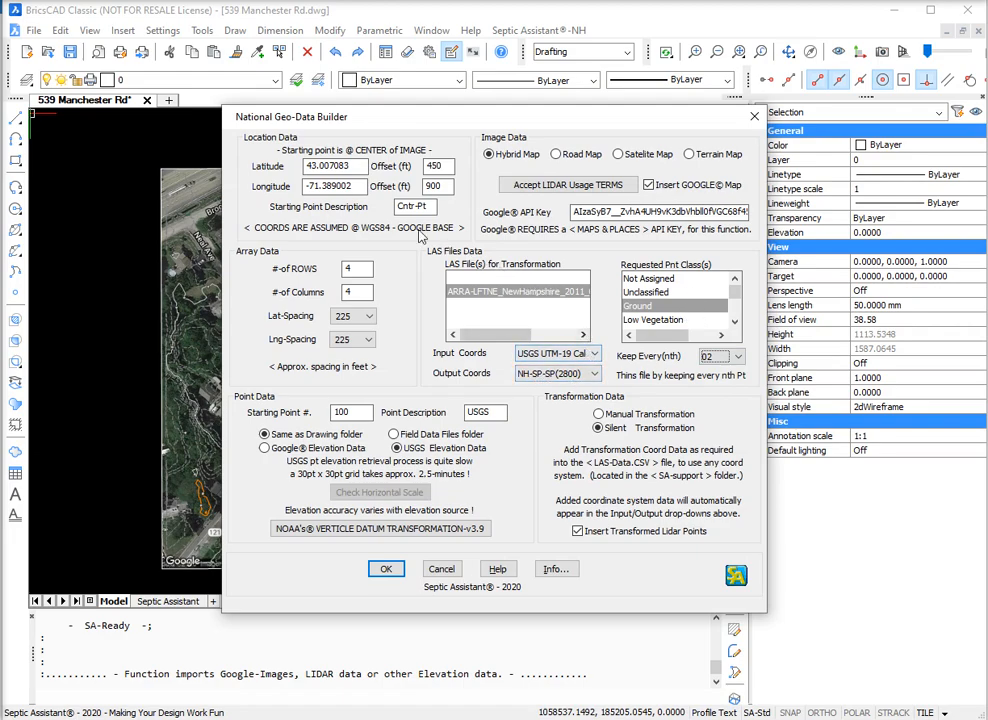
left_click(387, 570)
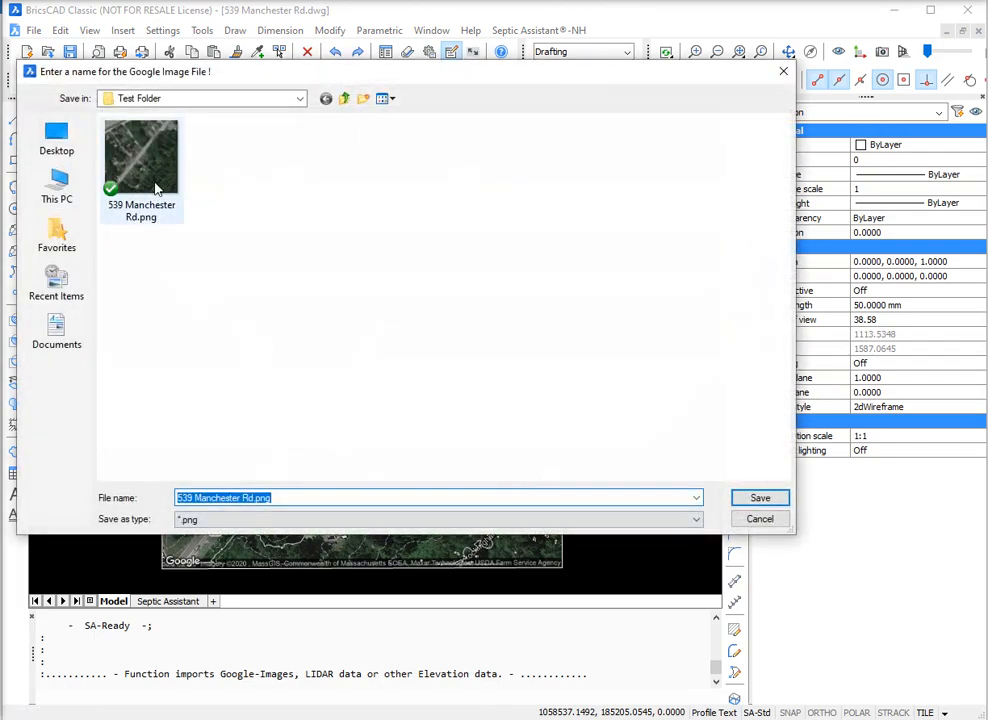
left_click(254, 499)
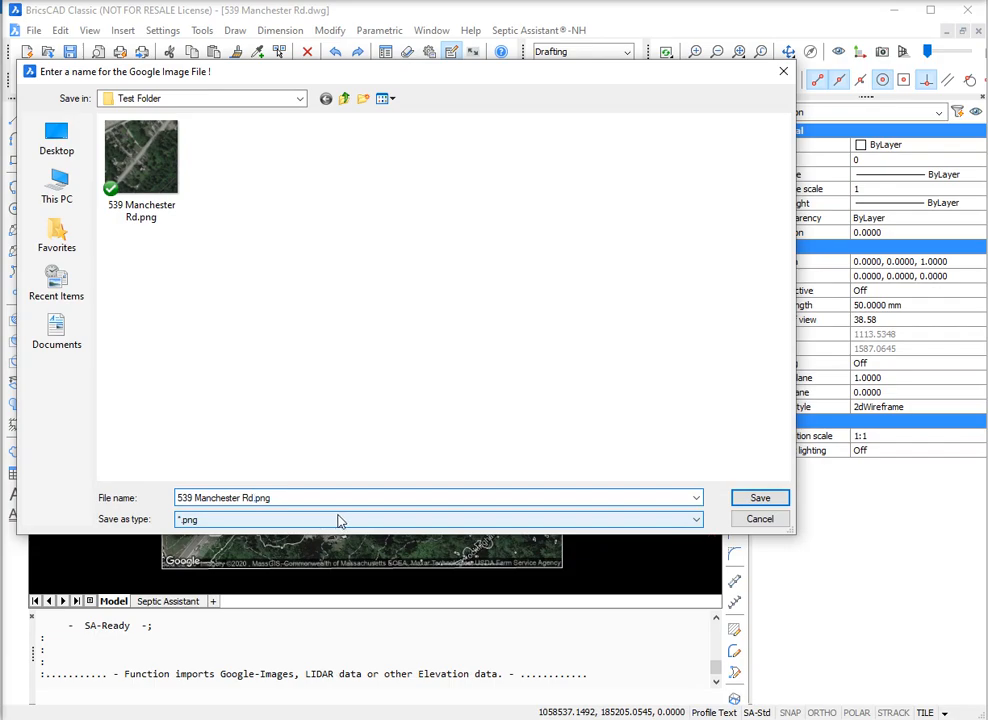
type("-1")
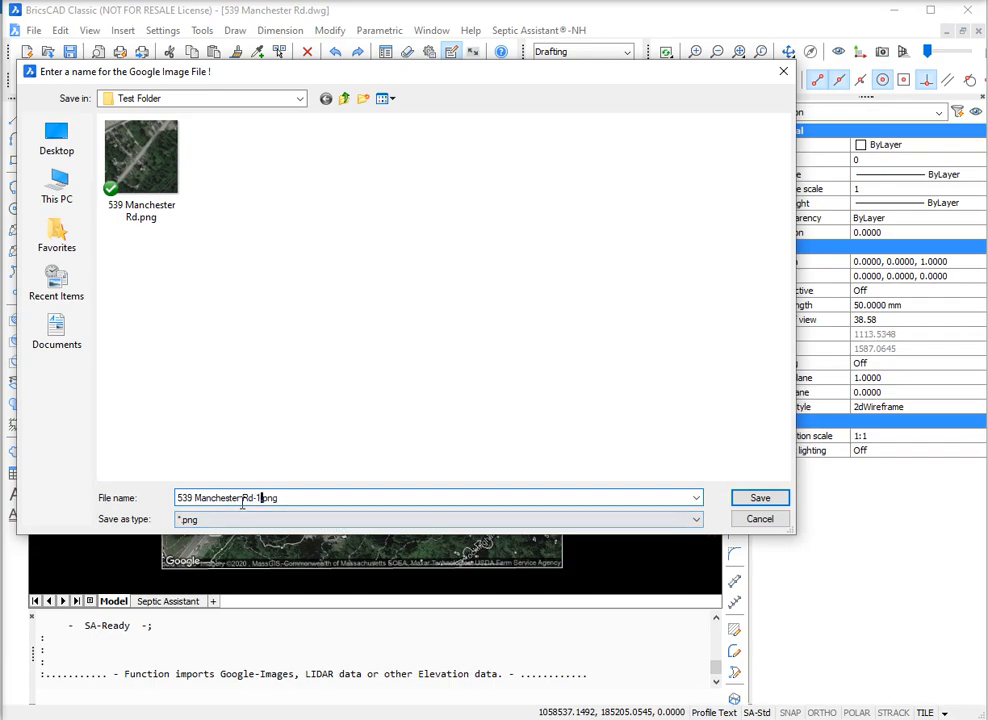
left_click(760, 498)
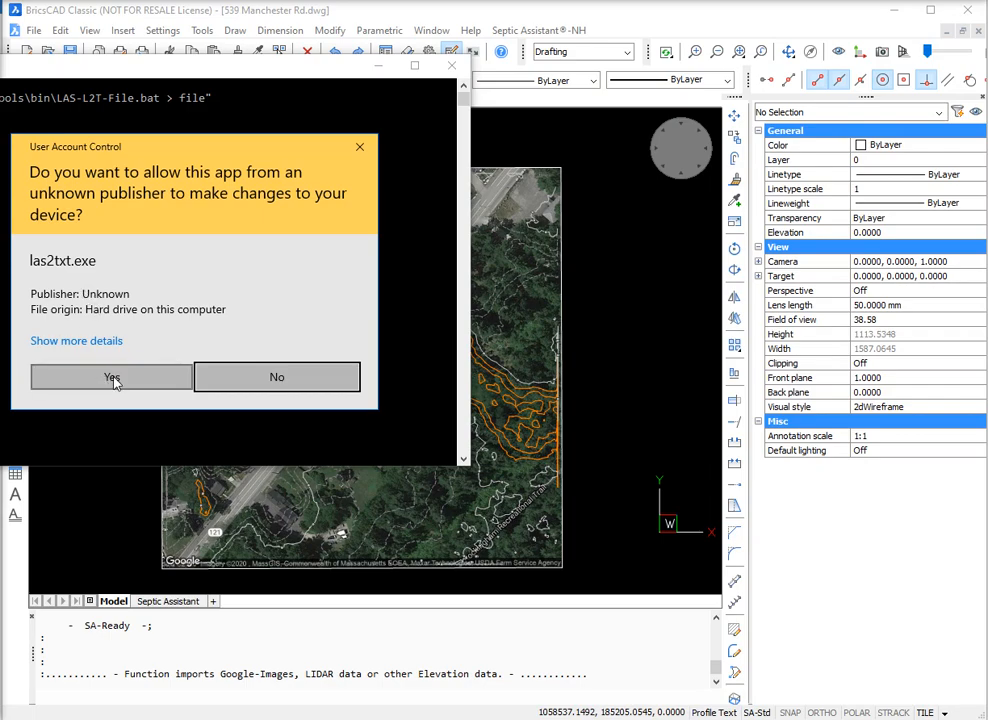
left_click(112, 378)
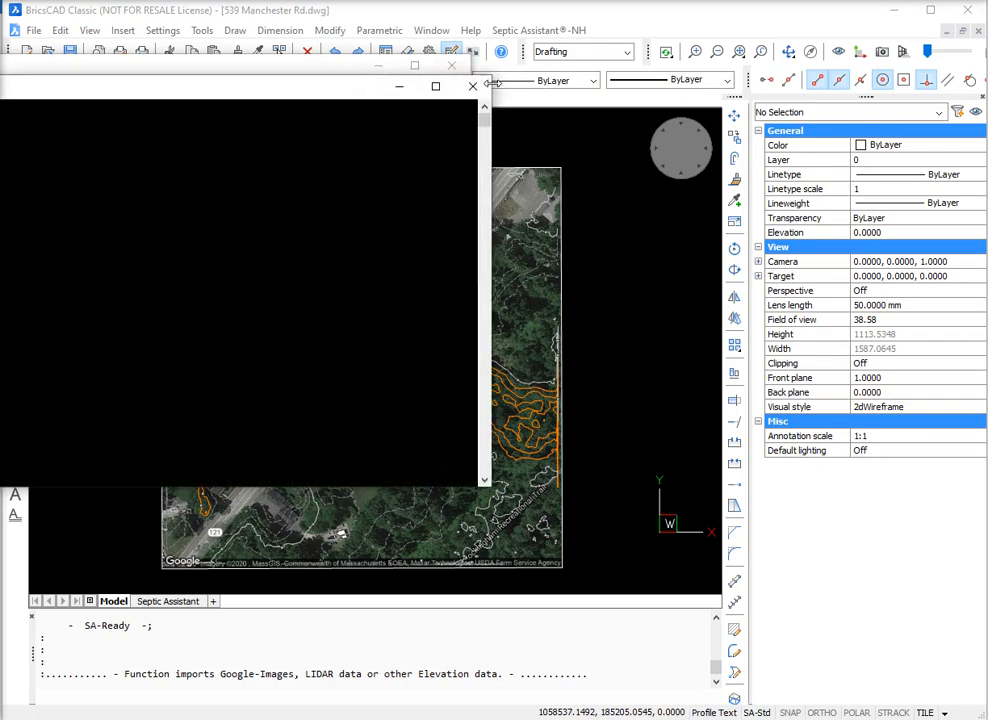
left_click(476, 88)
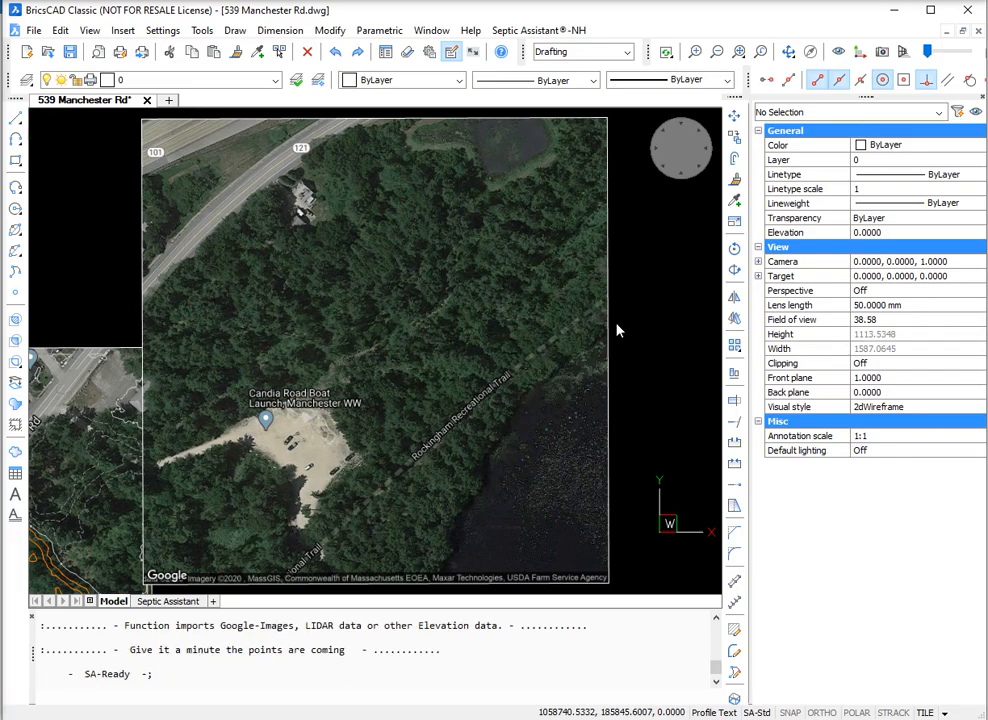
Step: Examine the second image's LIDAR points, its alignment with the first image along their shared edge, and point coverage over the water
scroll(474, 253, "down", 1)
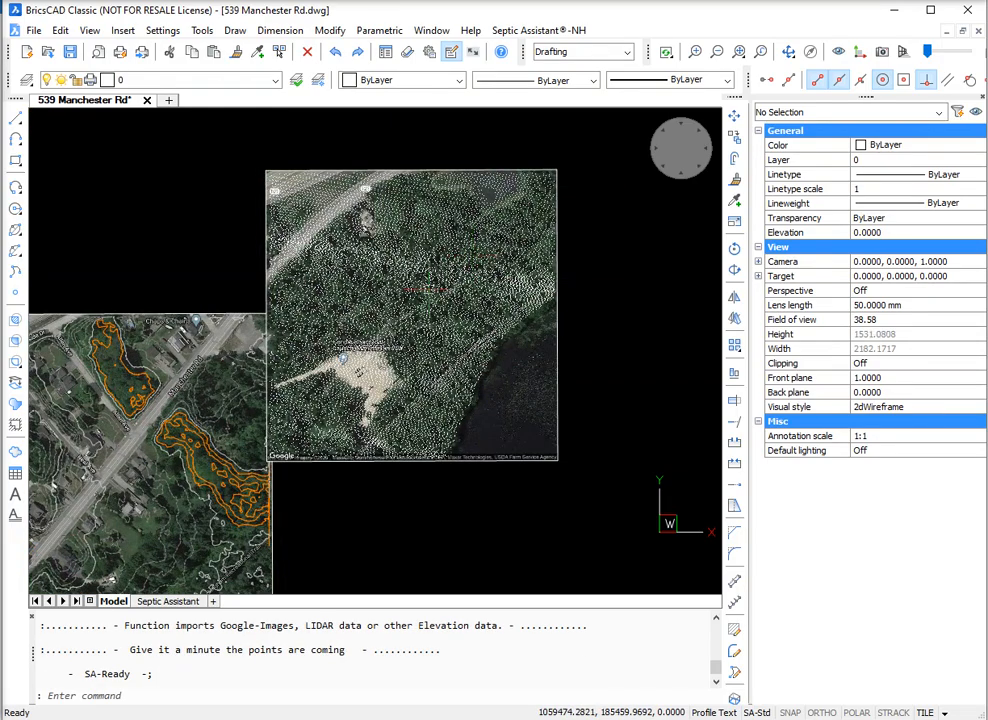
scroll(224, 467, "up", 2)
scroll(408, 320, "up", 2)
scroll(408, 320, "up", 3)
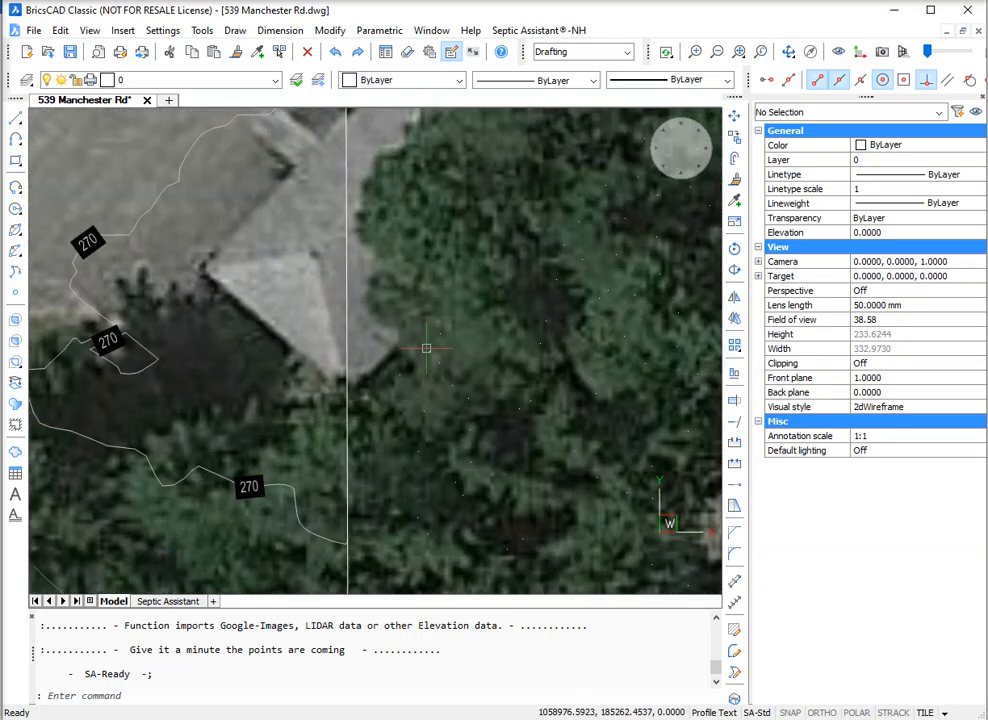
scroll(310, 370, "down", 2)
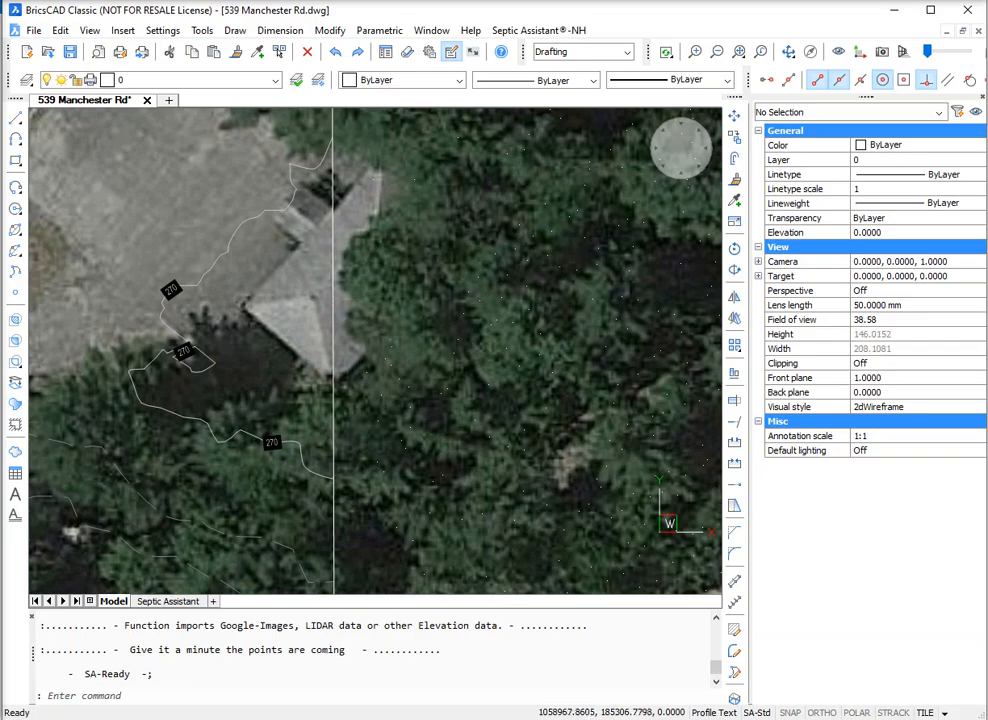
scroll(310, 370, "down", 5)
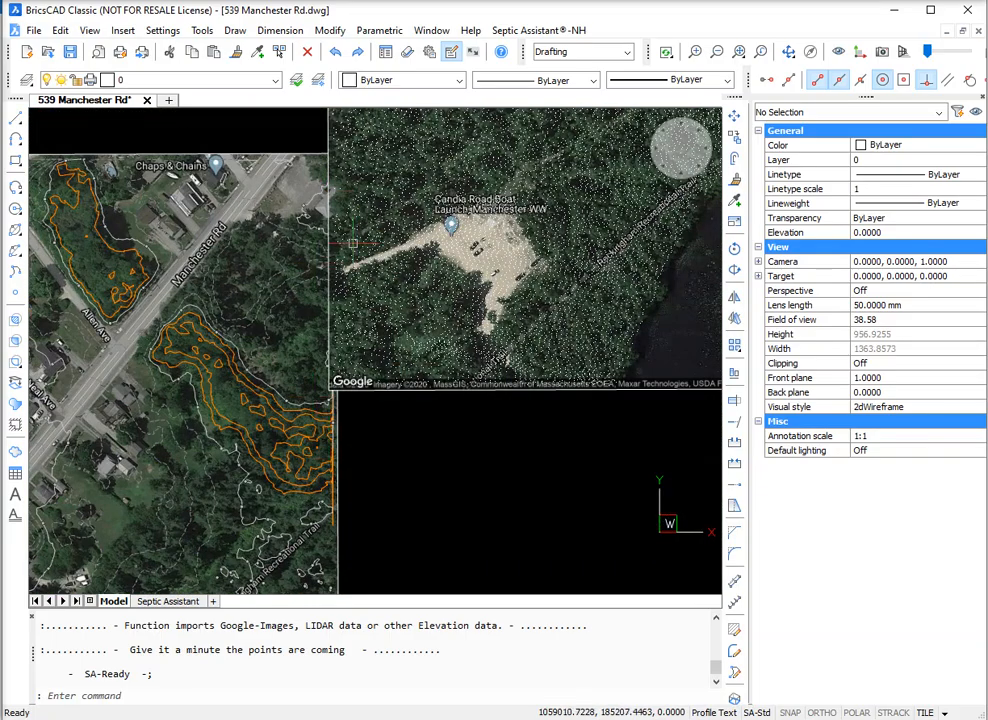
scroll(392, 480, "down", 2)
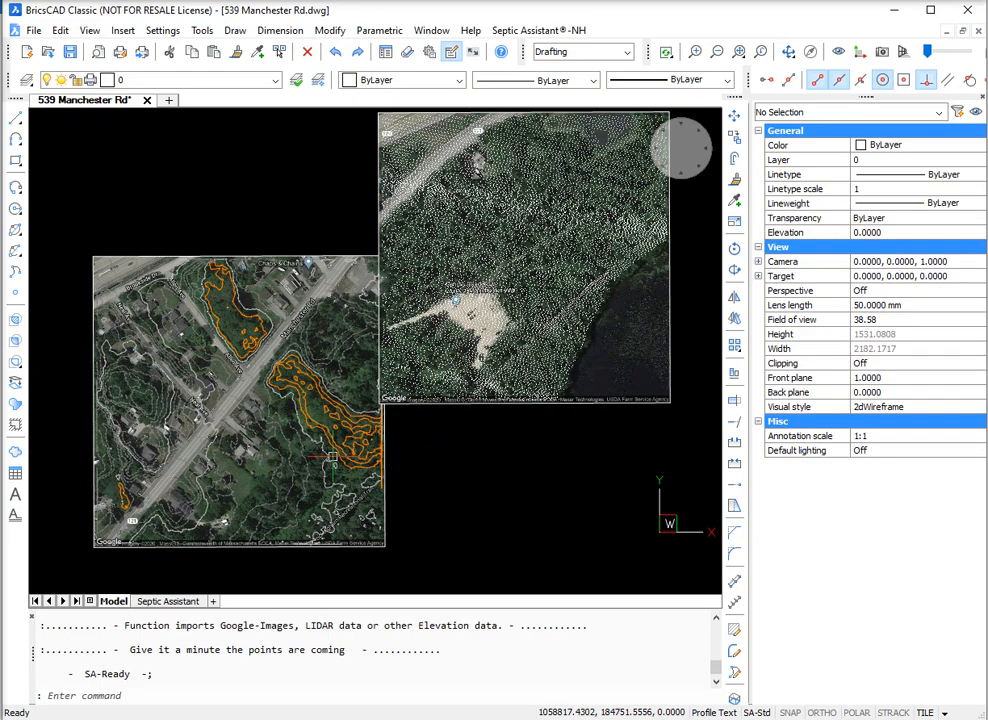
scroll(383, 425, "down", 3)
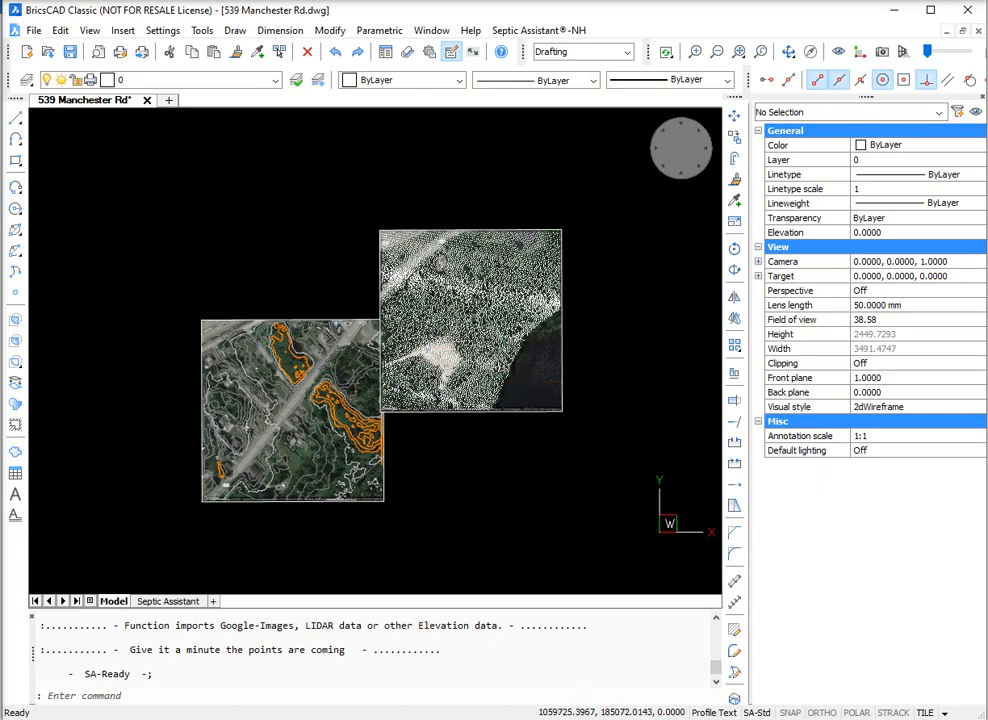
scroll(527, 381, "up", 3)
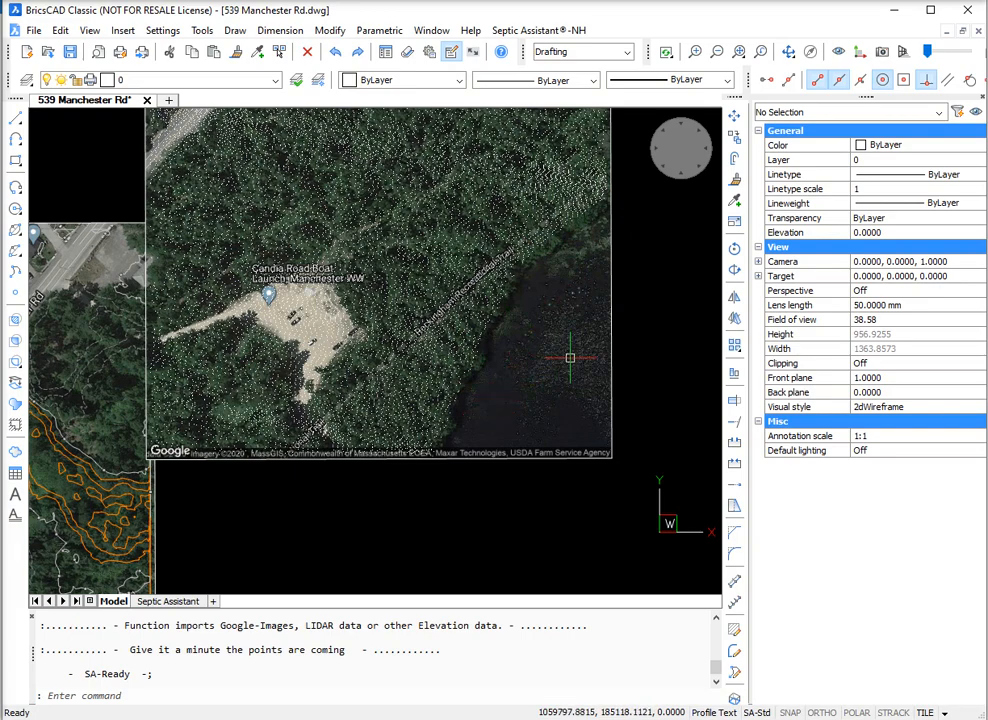
scroll(570, 357, "down", 2)
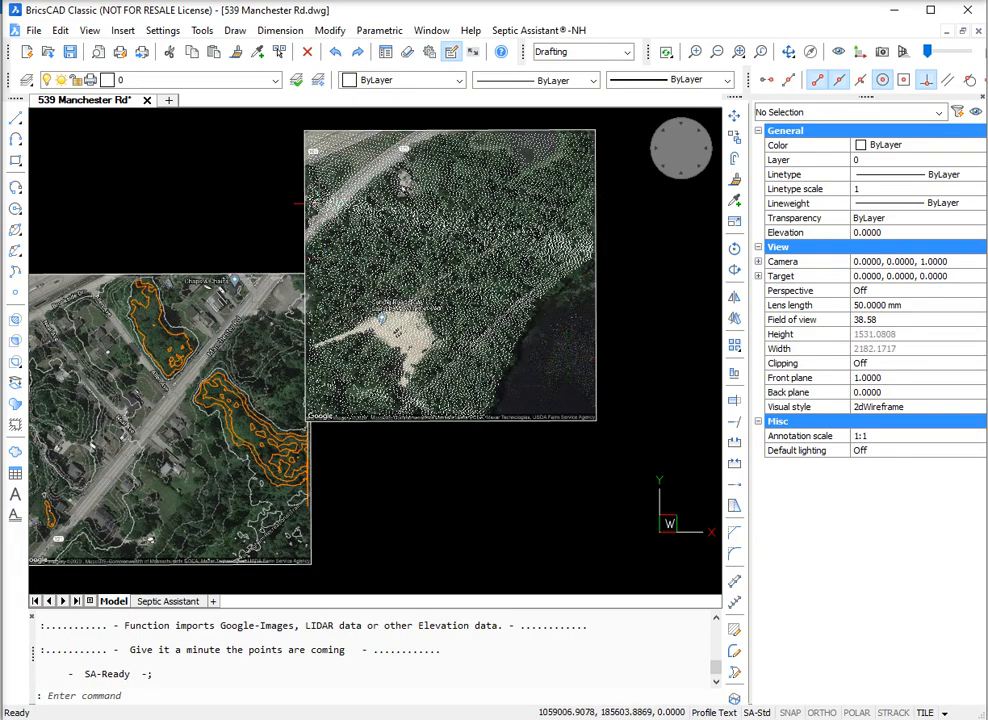
scroll(408, 227, "down", 2)
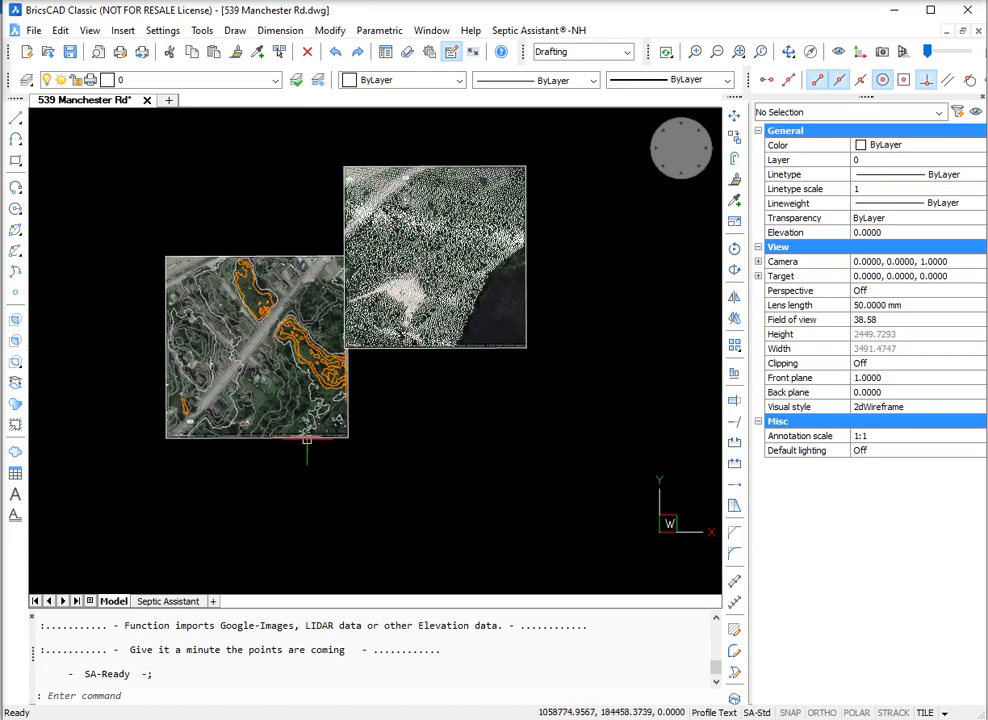